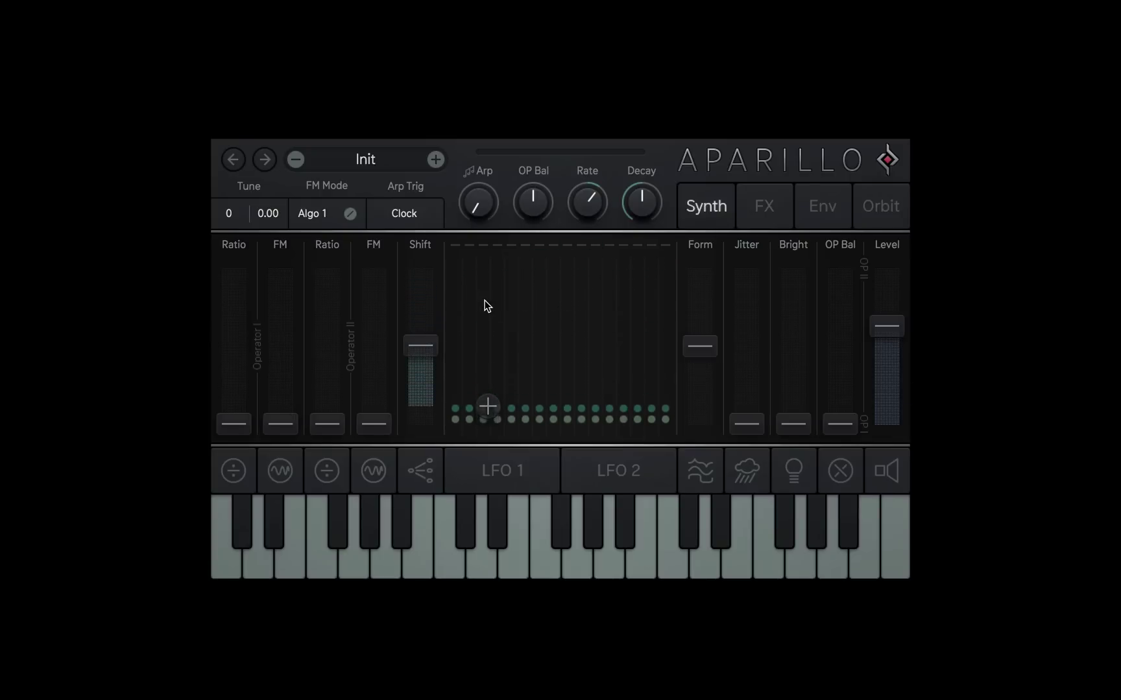
- Browse the effects, envelope and orbit pages, then return to the synth page
click(777, 206)
click(850, 212)
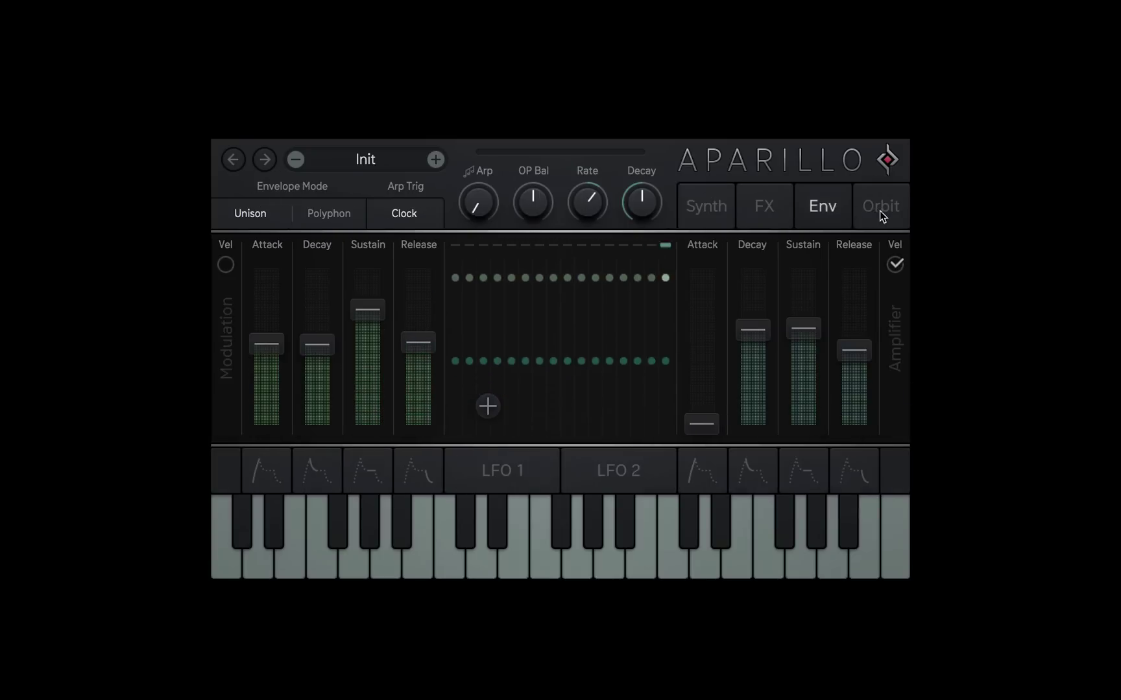
click(879, 209)
click(509, 160)
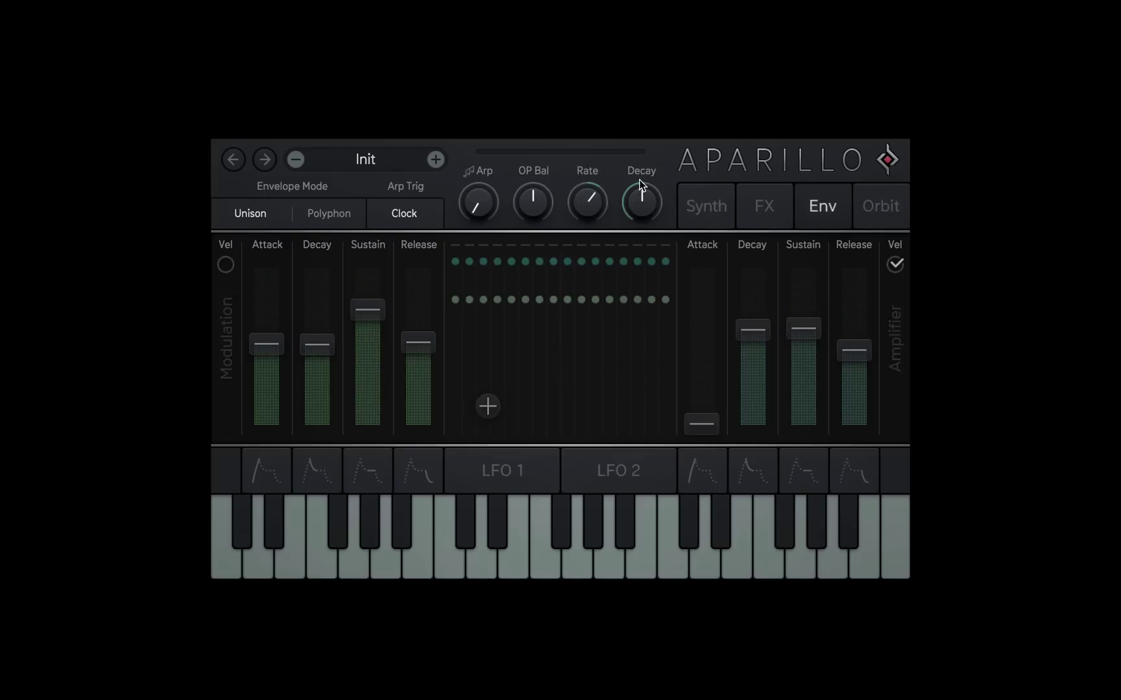
click(774, 209)
click(712, 206)
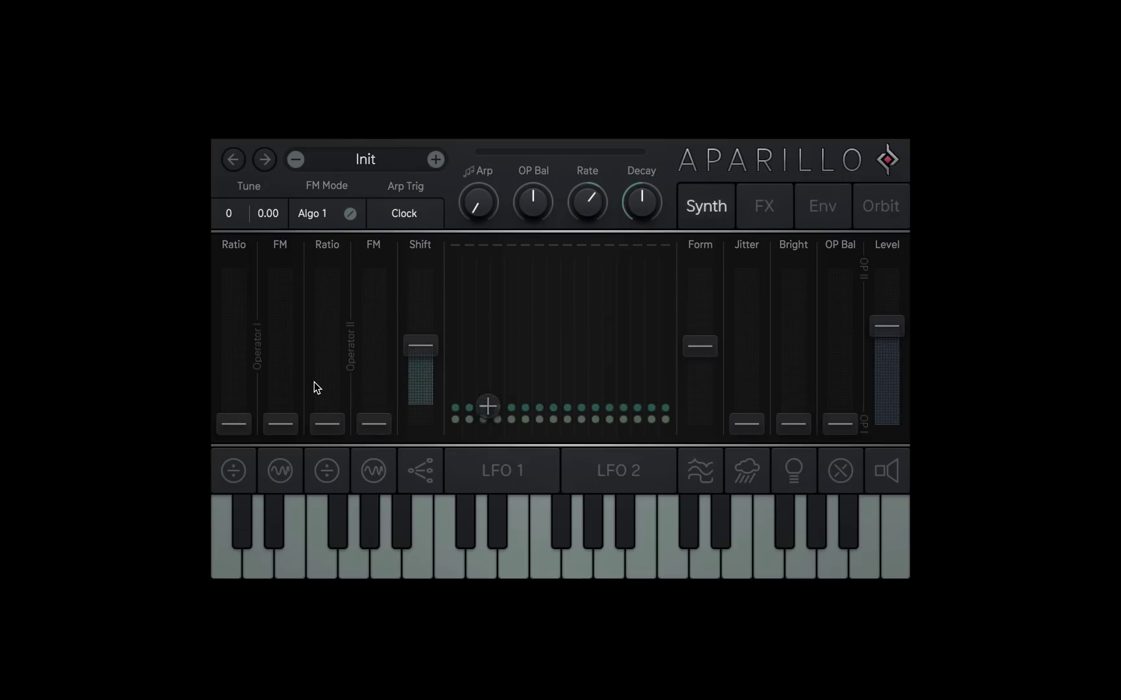
- Audition Operator I's FM amount back to zero, then speed LFO 1 up to 1/1.67
click(280, 422)
mouse_move(280, 422)
mouse_down()
mouse_move(281, 334)
mouse_move(275, 443)
mouse_move(240, 428)
mouse_move(233, 328)
mouse_move(230, 438)
mouse_move(280, 405)
mouse_move(280, 383)
mouse_move(280, 434)
mouse_up()
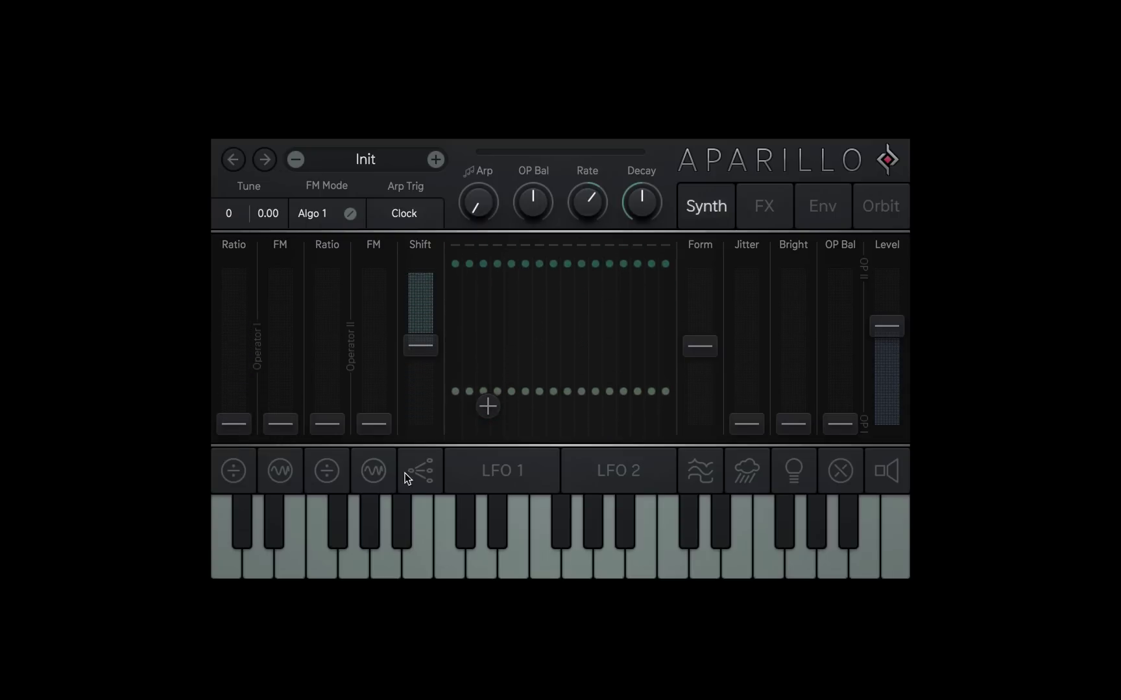
click(517, 468)
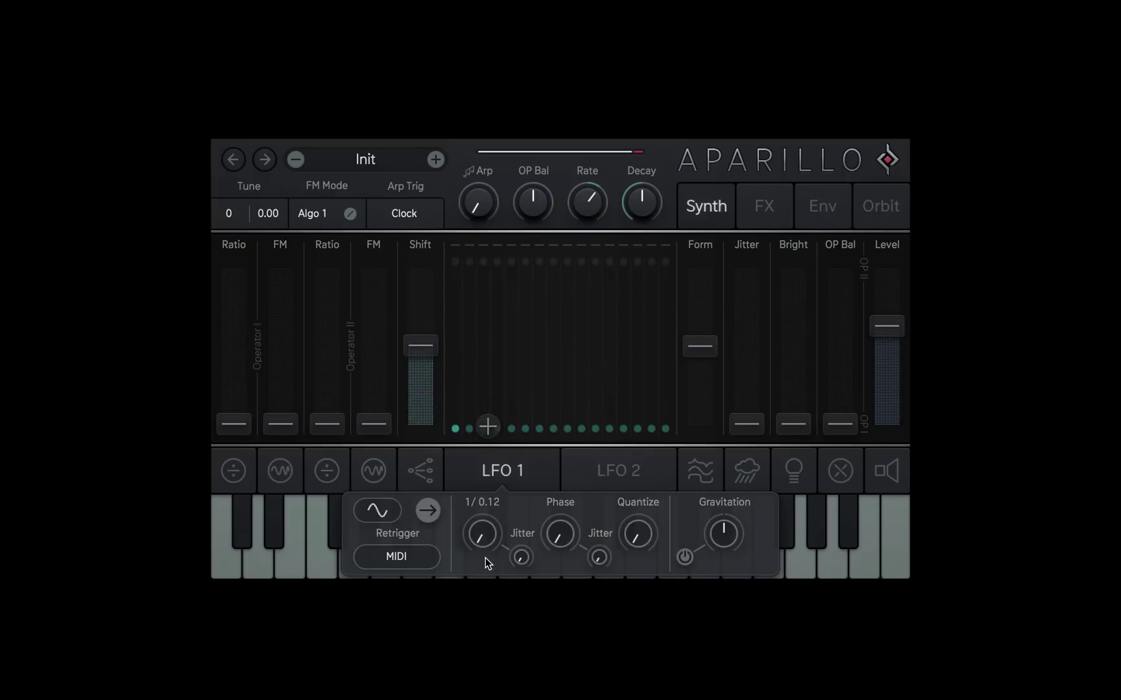
mouse_move(485, 558)
mouse_down()
mouse_move(478, 435)
mouse_move(487, 547)
mouse_up()
- Close LFO 1 and reset the Shift modulation amount to zero
click(491, 469)
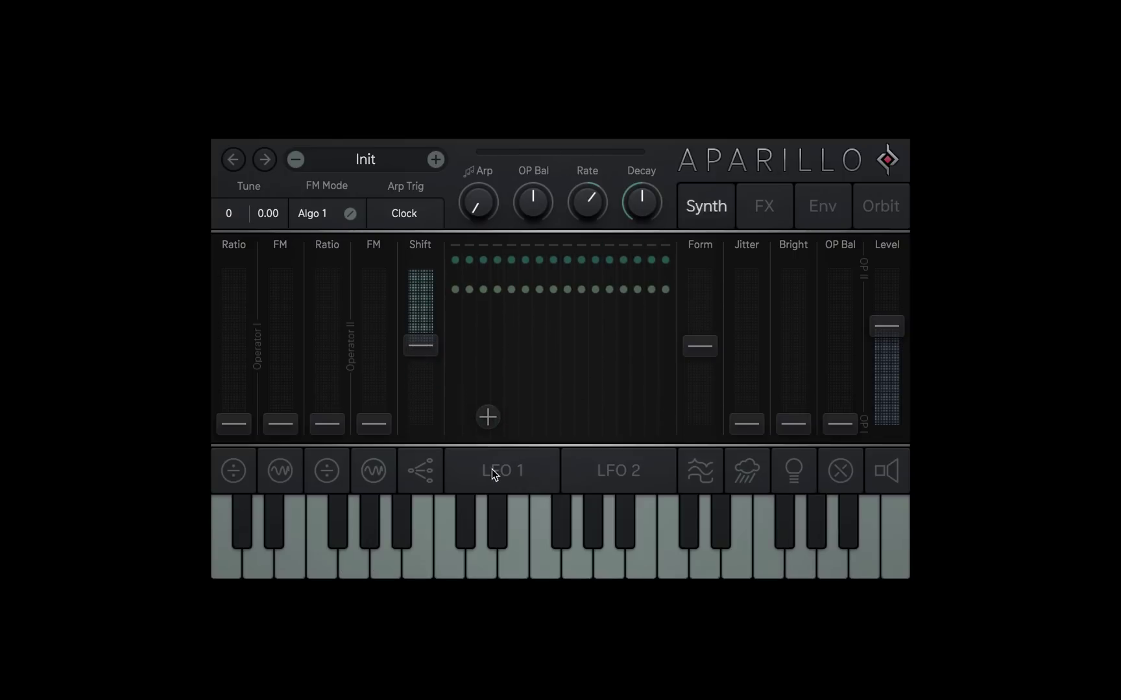
click(420, 473)
double_click(423, 521)
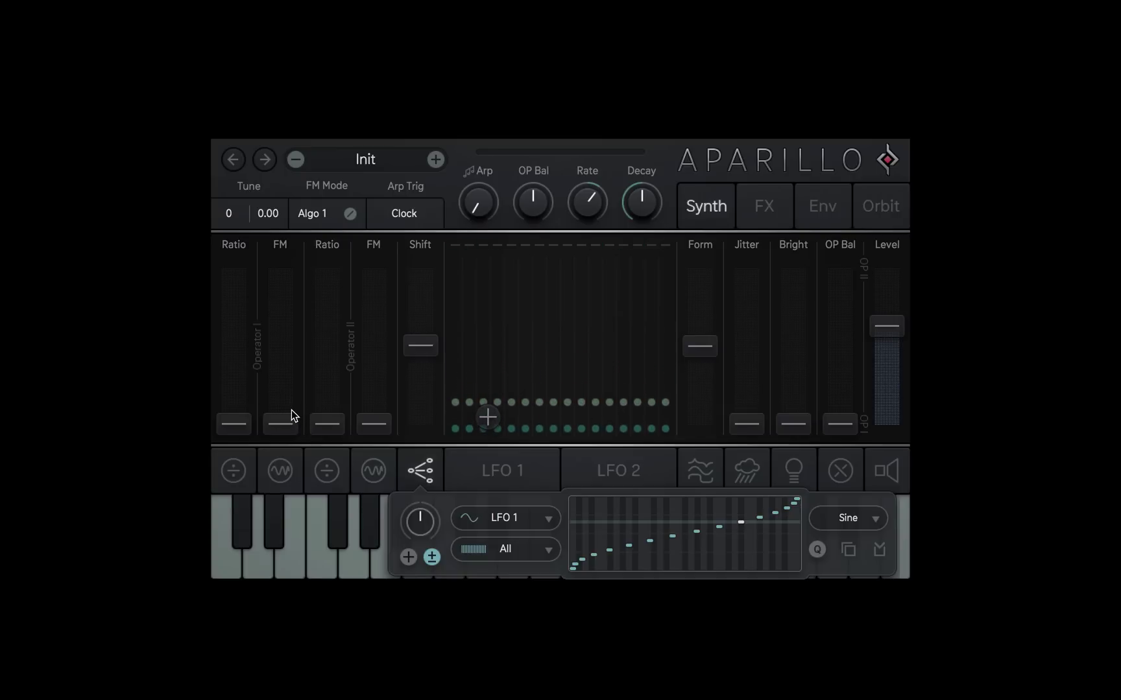
- Raise Operator I's Ratio to about 2.17 and push its FM amount to roughly 76 %
drag(281, 425, 233, 381)
drag(233, 427, 283, 317)
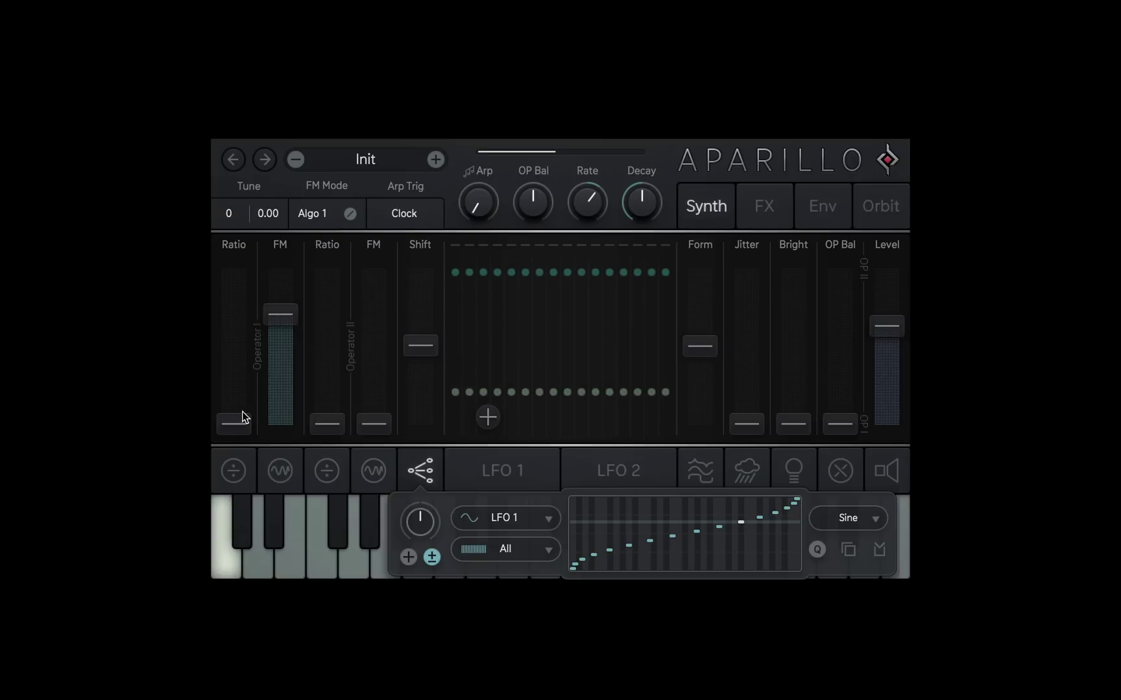
drag(281, 320, 274, 346)
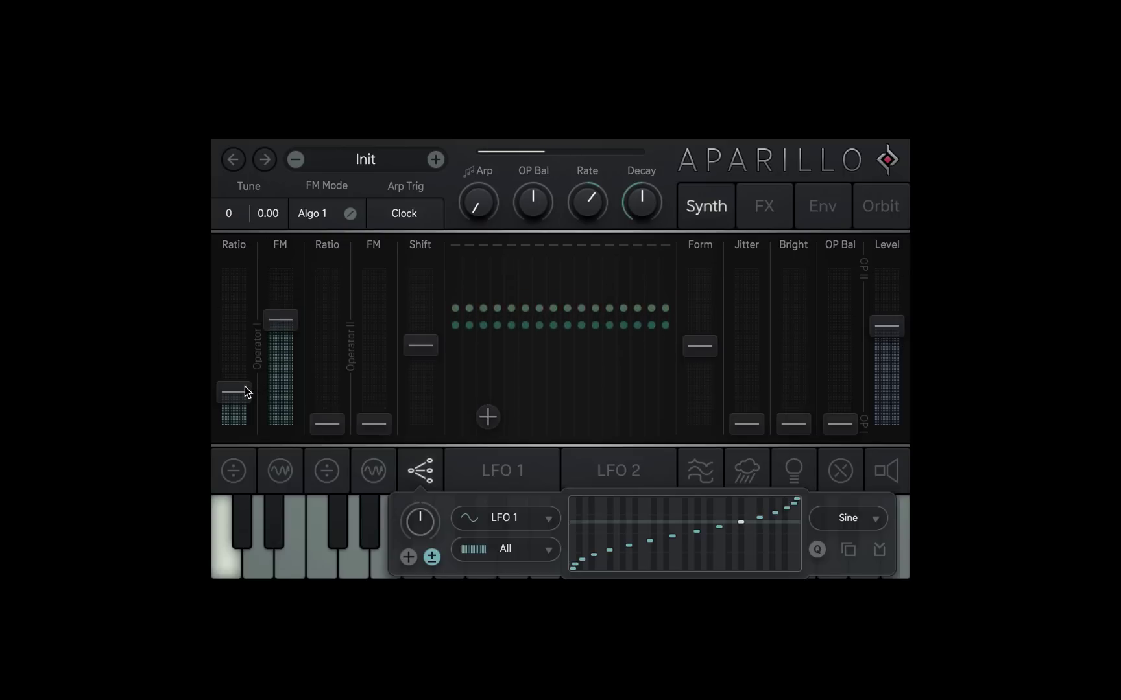
drag(245, 386, 245, 378)
drag(276, 324, 275, 294)
mouse_move(243, 384)
mouse_down()
mouse_move(237, 414)
mouse_move(233, 352)
mouse_move(234, 381)
mouse_up()
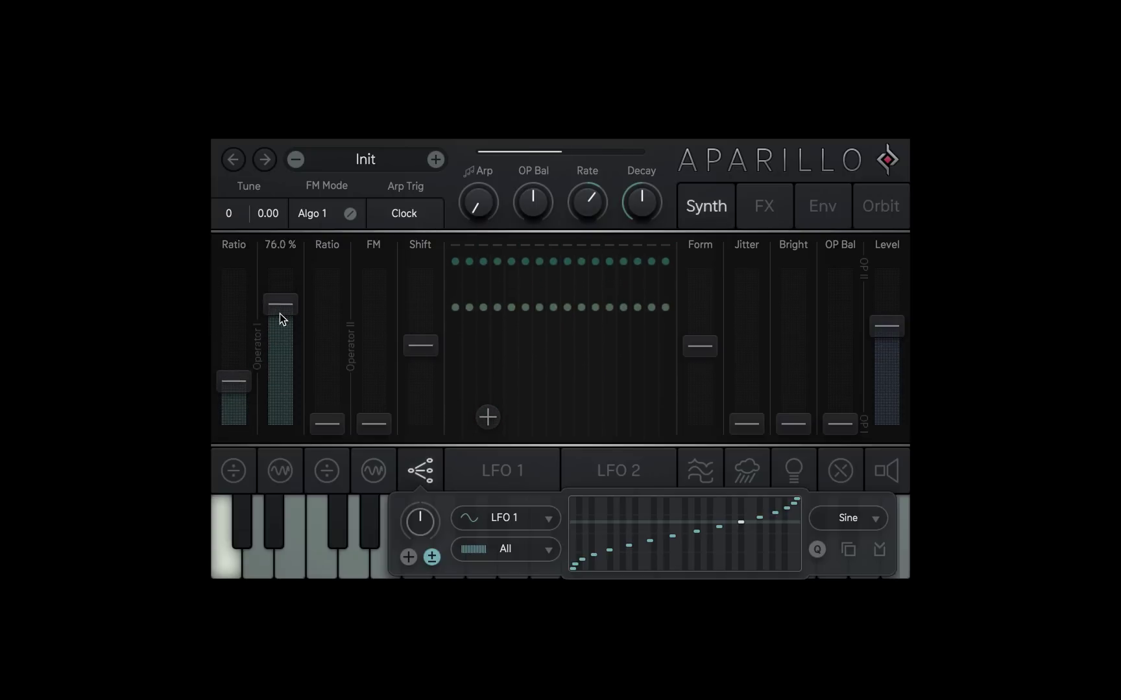
- Sweep Operator I's Ratio from minimum up to 6.50 and back down, then zero its FM amount
drag(278, 335, 277, 343)
drag(251, 386, 237, 430)
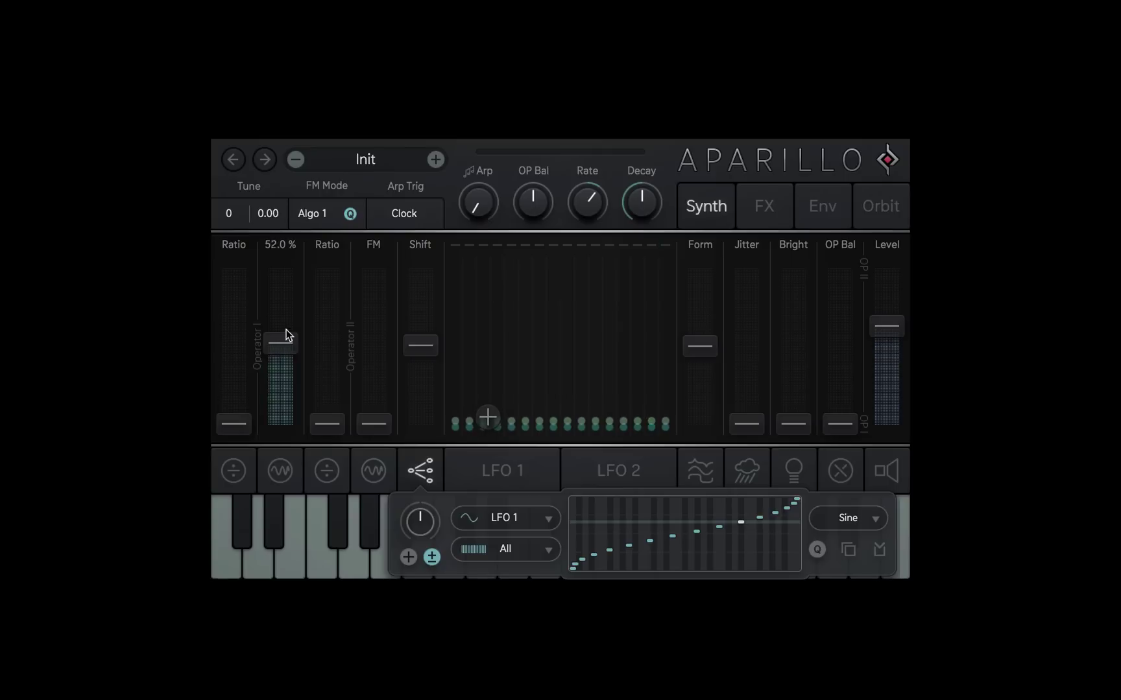
drag(236, 426, 237, 305)
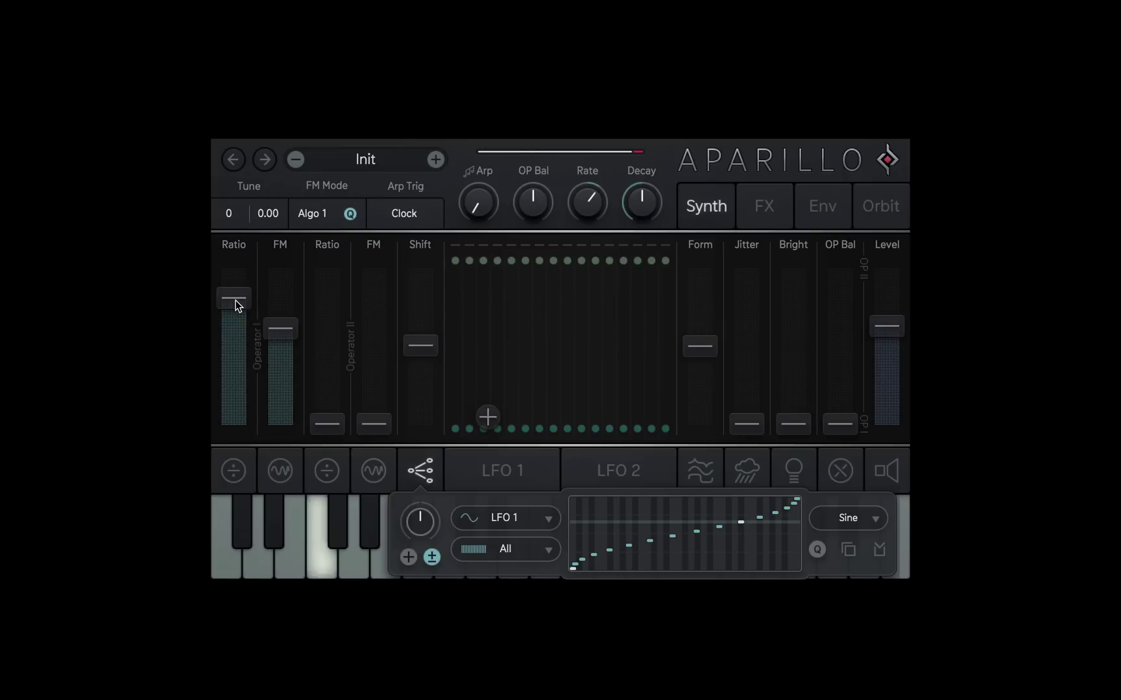
click(235, 300)
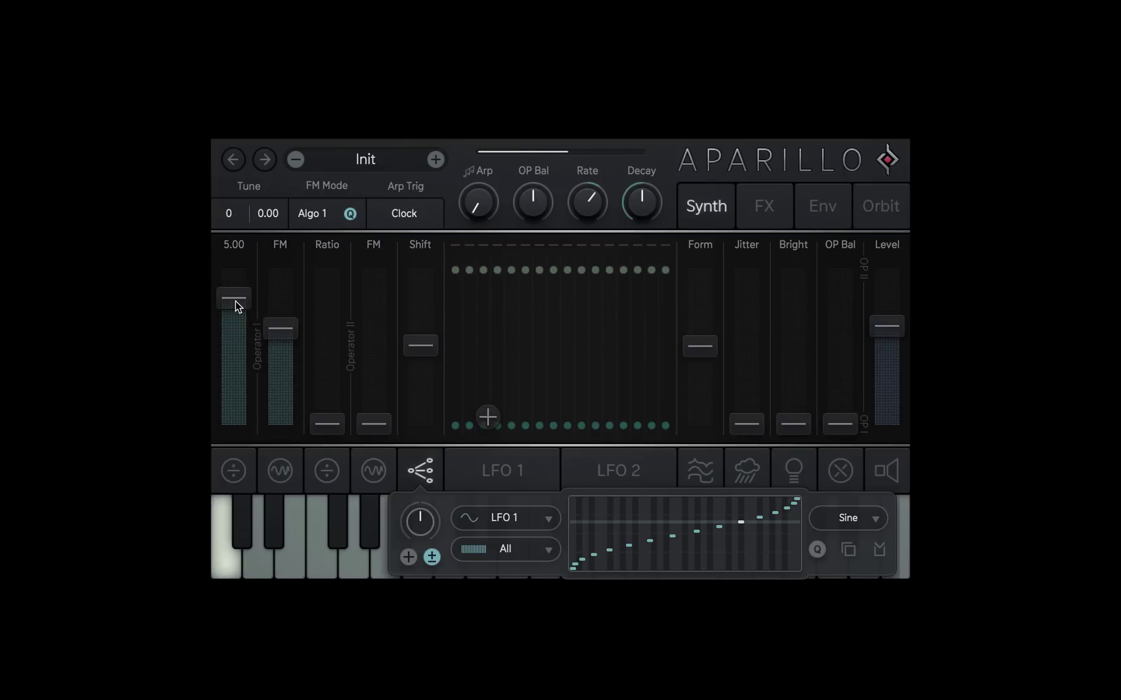
drag(235, 301, 234, 275)
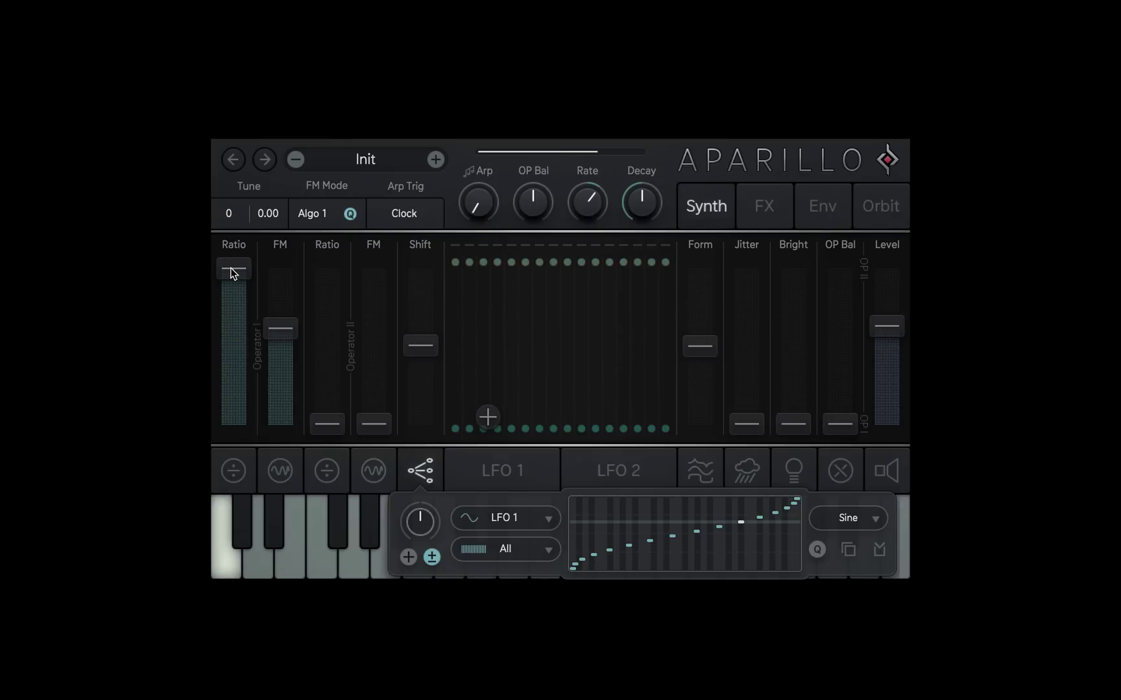
drag(231, 268, 230, 411)
drag(299, 335, 288, 445)
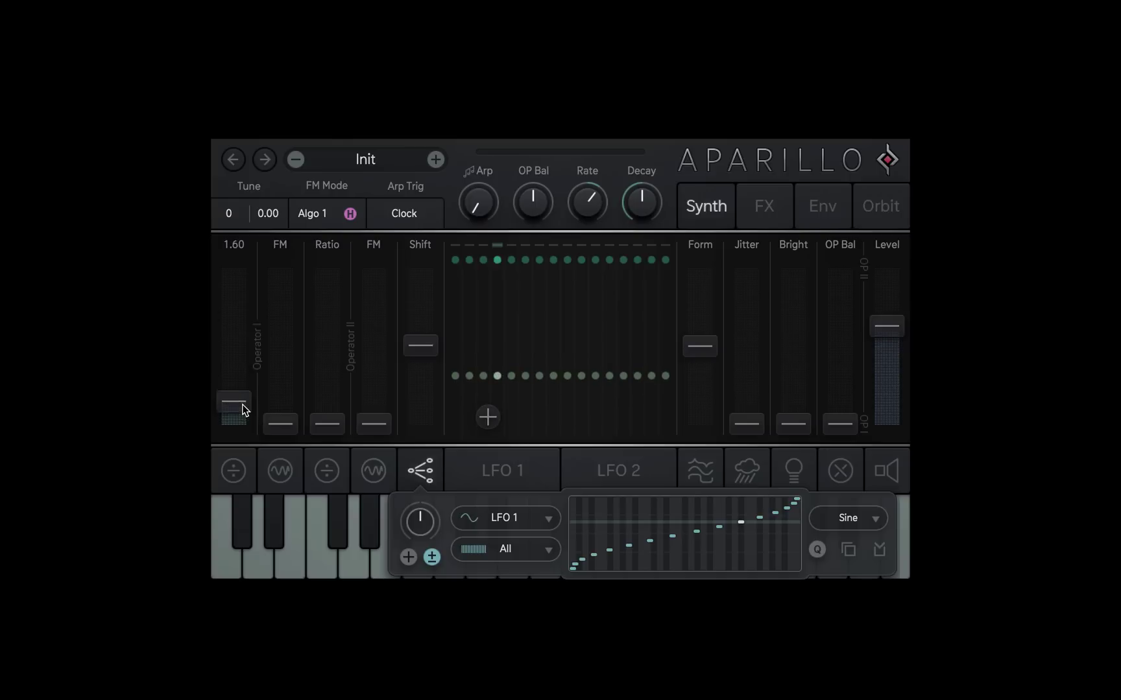
- Bring Operator I's FM up to 70.5 % and back to 42 %, then drop its Ratio to minimum
drag(277, 416, 278, 331)
drag(220, 388, 234, 348)
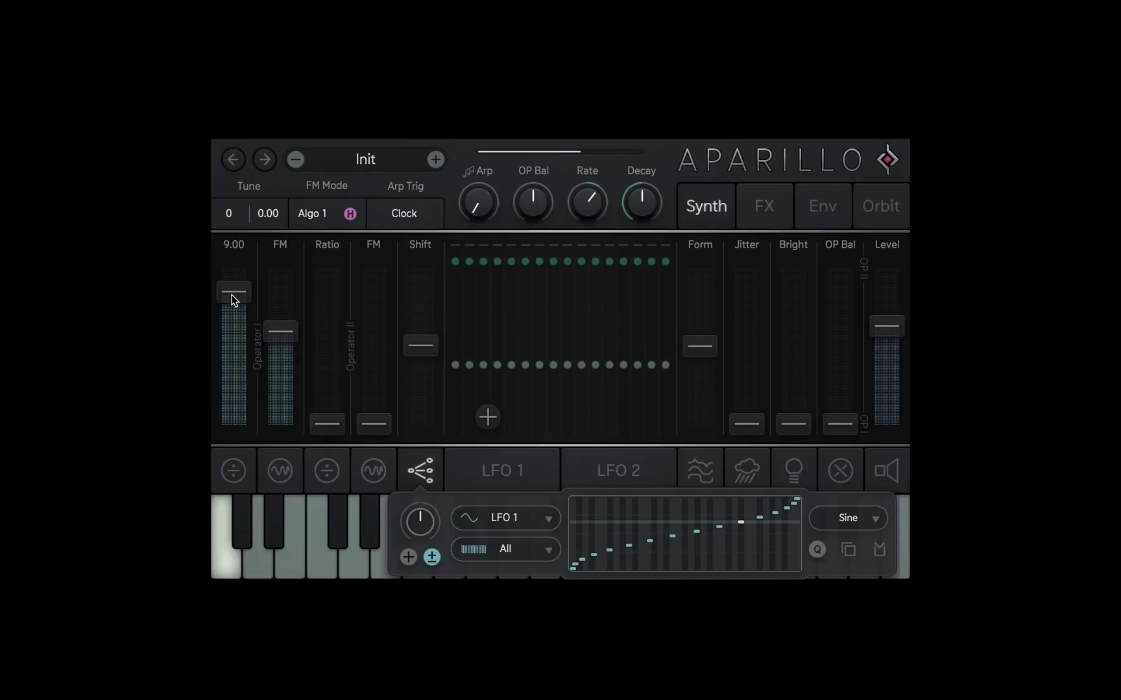
mouse_move(283, 343)
mouse_down()
mouse_move(277, 380)
mouse_move(282, 330)
mouse_move(275, 367)
mouse_move(275, 329)
mouse_move(276, 351)
mouse_up()
drag(240, 286, 241, 293)
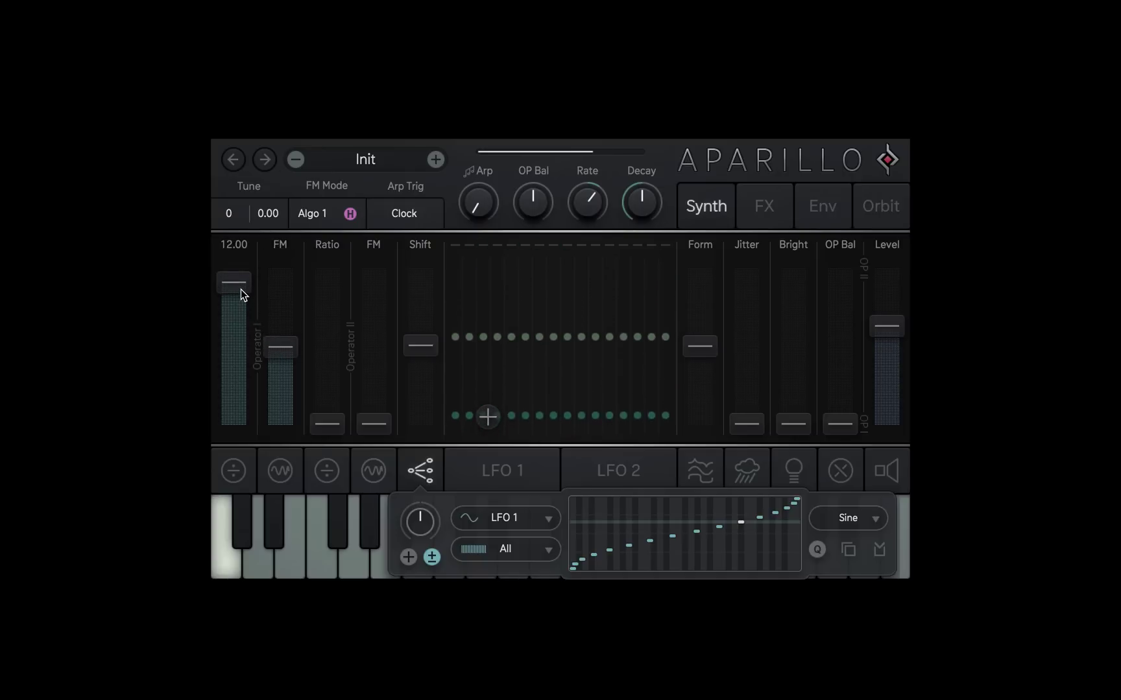
mouse_move(279, 349)
mouse_down()
mouse_move(280, 365)
mouse_move(280, 336)
mouse_up()
drag(237, 293, 259, 448)
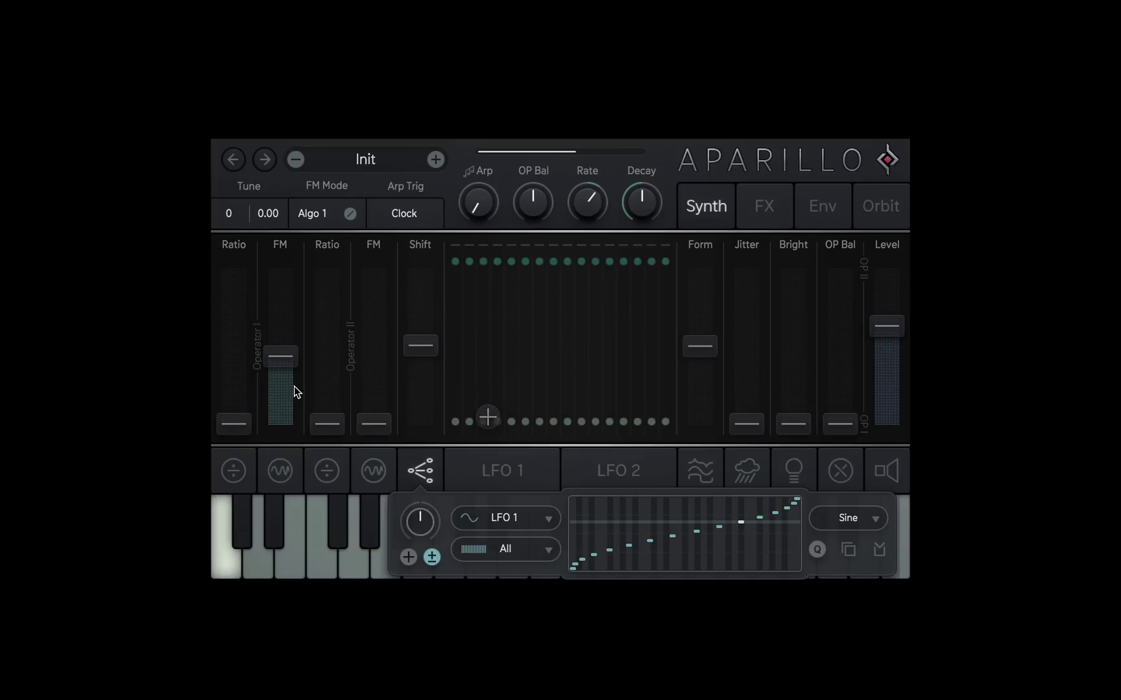
- Set Operator II's Ratio to 2.27 with more FM, and Operator I's FM near 63 %
drag(375, 362, 375, 355)
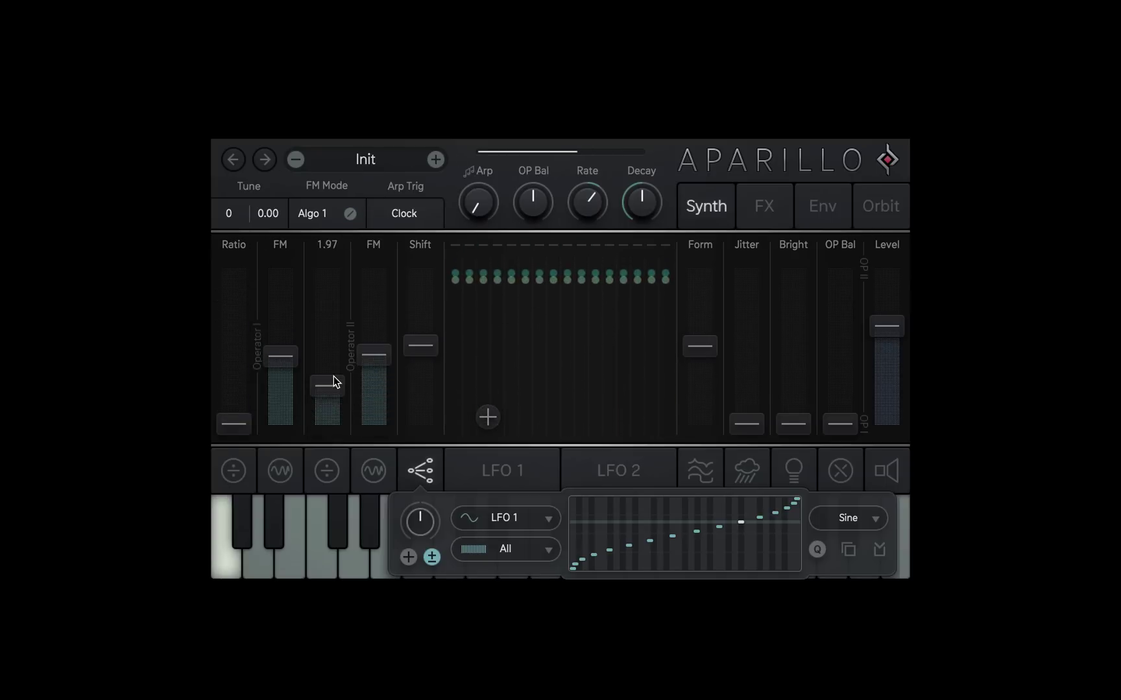
mouse_move(280, 357)
mouse_down()
mouse_move(290, 270)
mouse_move(286, 335)
mouse_up()
drag(327, 374, 368, 320)
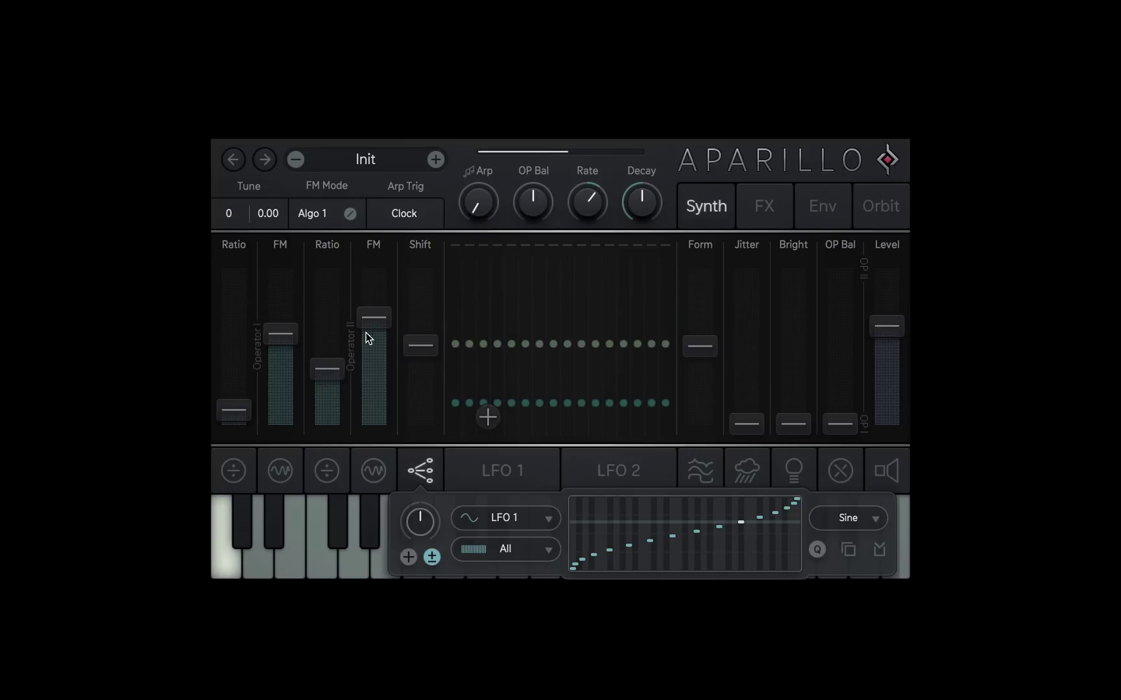
- Cycle FM Mode through Algo 2 and 3 back to Algo 1, and leave OP Bal at 0 %
click(317, 216)
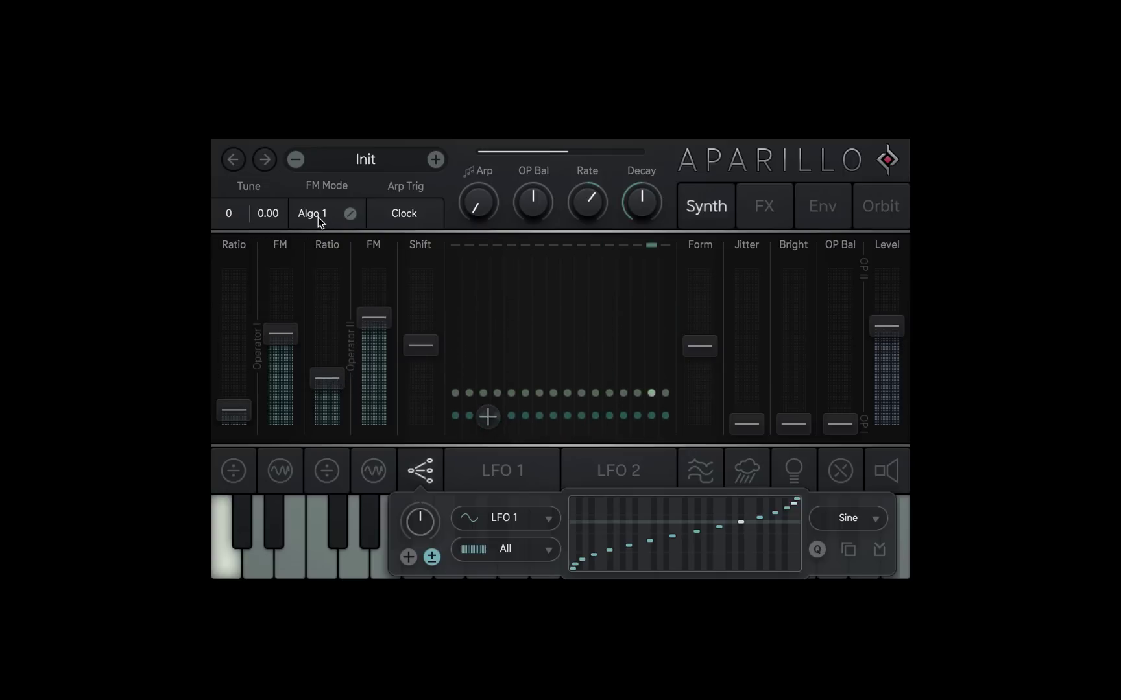
click(317, 217)
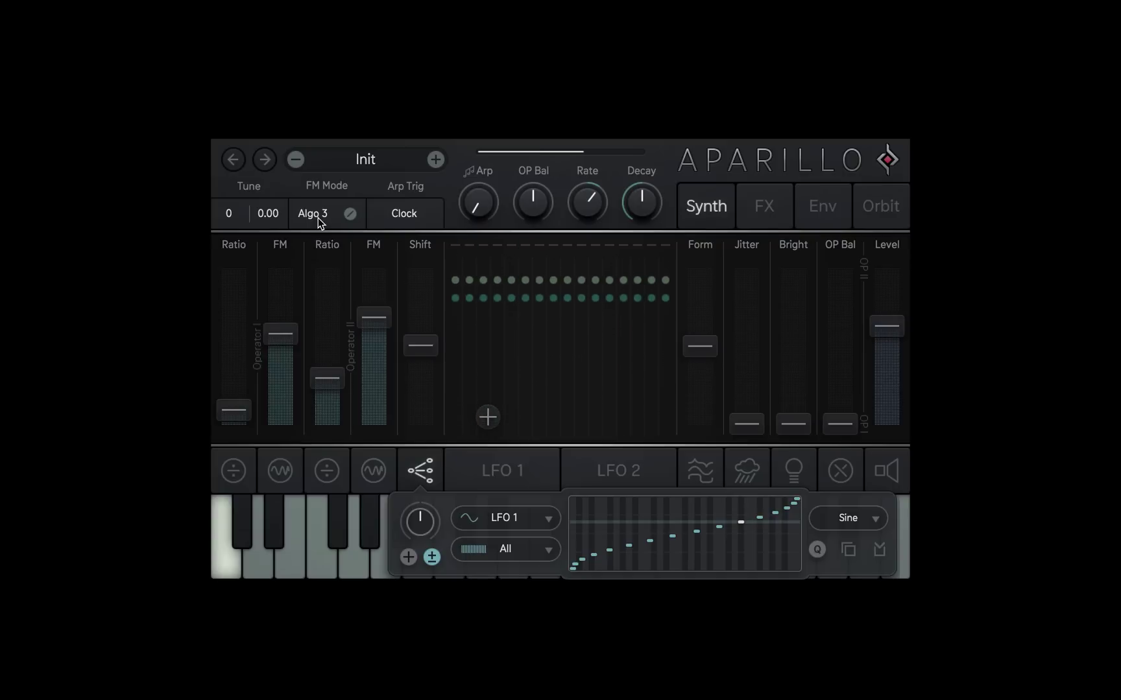
click(318, 217)
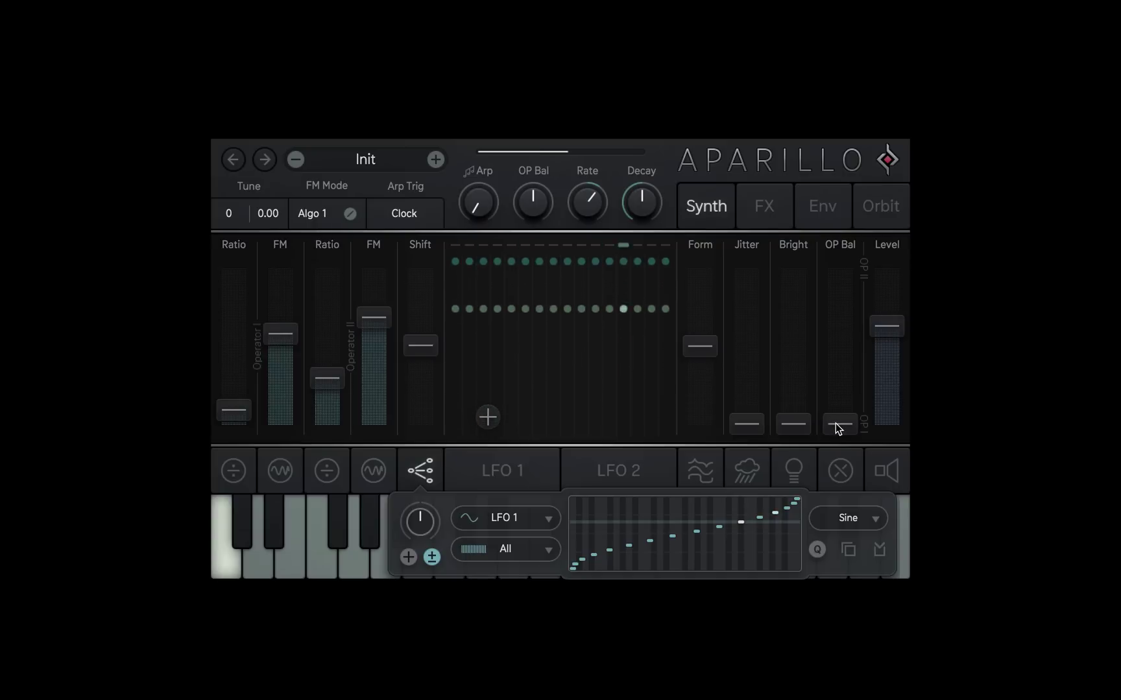
mouse_move(835, 424)
mouse_down()
mouse_move(838, 268)
mouse_move(836, 428)
mouse_up()
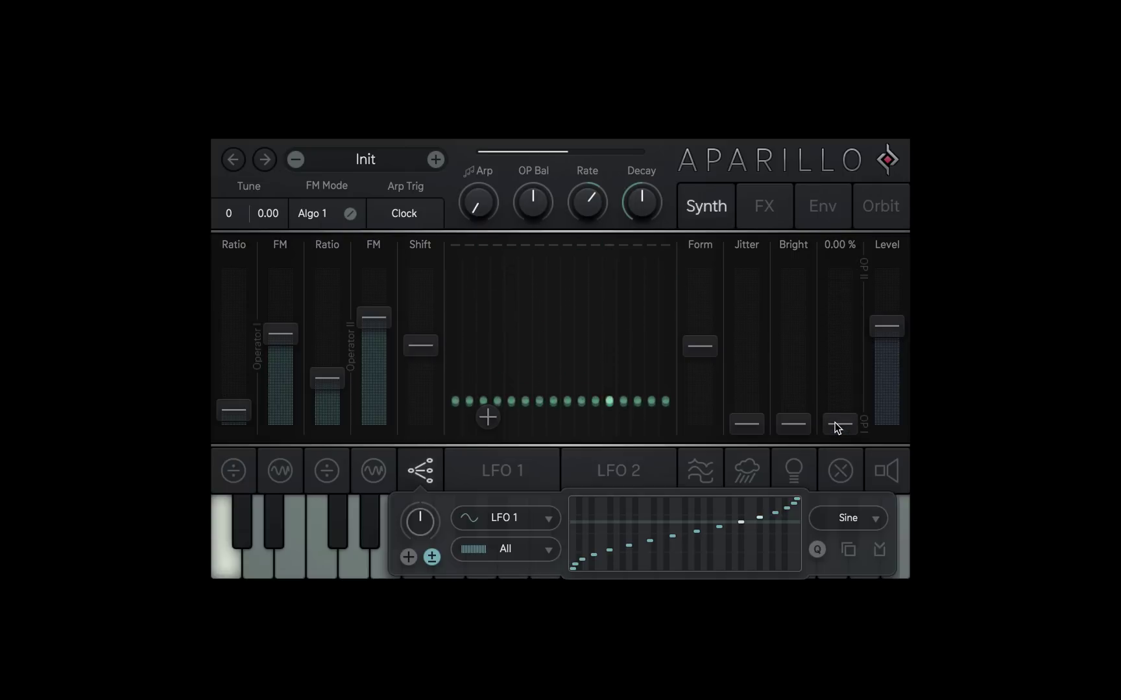
mouse_move(842, 393)
mouse_down()
mouse_move(840, 283)
mouse_move(836, 437)
mouse_move(825, 269)
mouse_move(840, 398)
mouse_up()
- Try Algo 3 and Algo 2, raising Operator I's FM to 66 % and Operator II's Ratio and FM
click(297, 213)
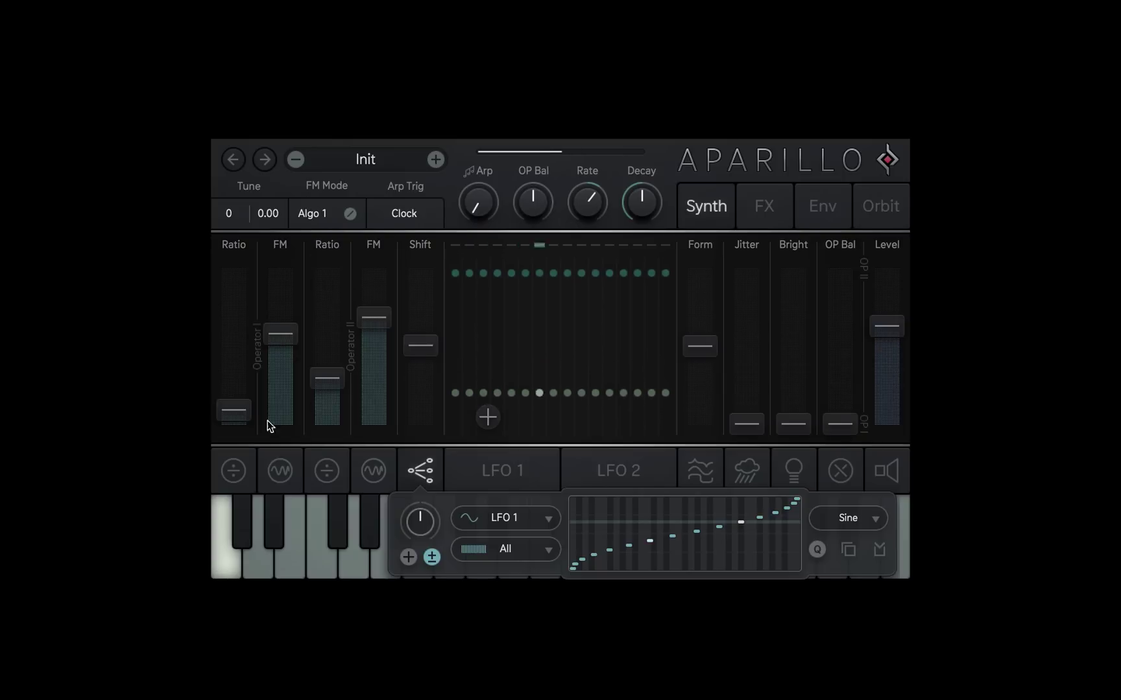
drag(245, 423, 252, 409)
drag(278, 330, 279, 320)
click(318, 214)
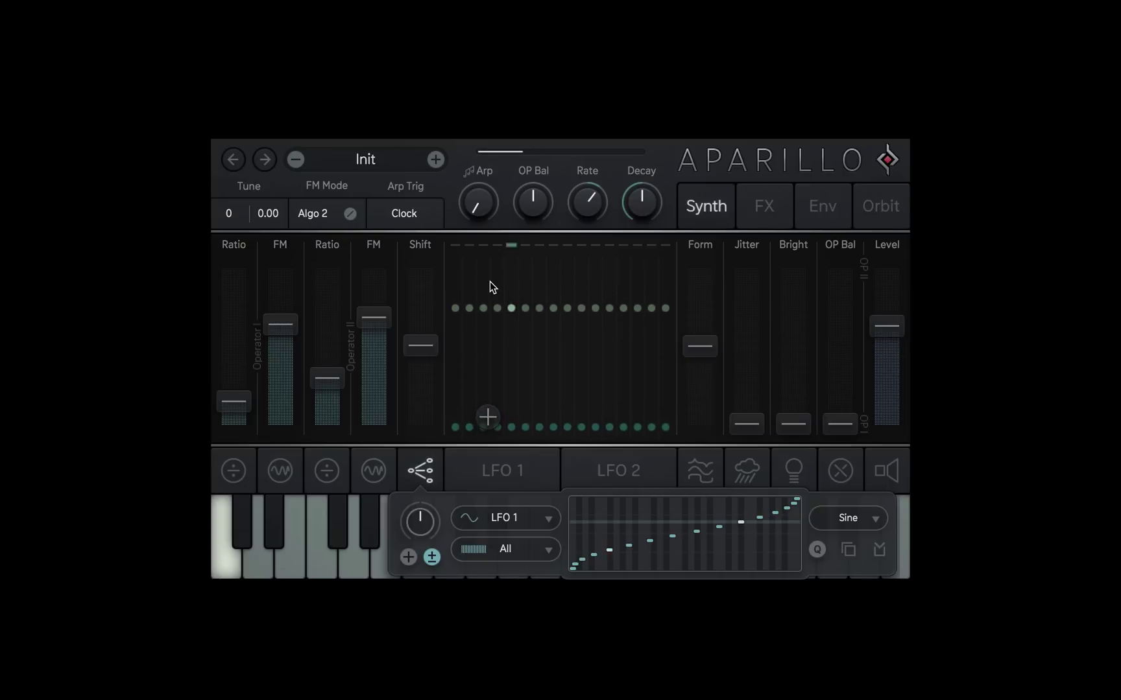
drag(334, 356, 370, 304)
drag(234, 402, 234, 394)
mouse_move(286, 327)
mouse_down()
mouse_move(288, 337)
mouse_move(324, 329)
mouse_move(288, 325)
mouse_move(327, 345)
mouse_move(294, 339)
mouse_move(295, 323)
mouse_up()
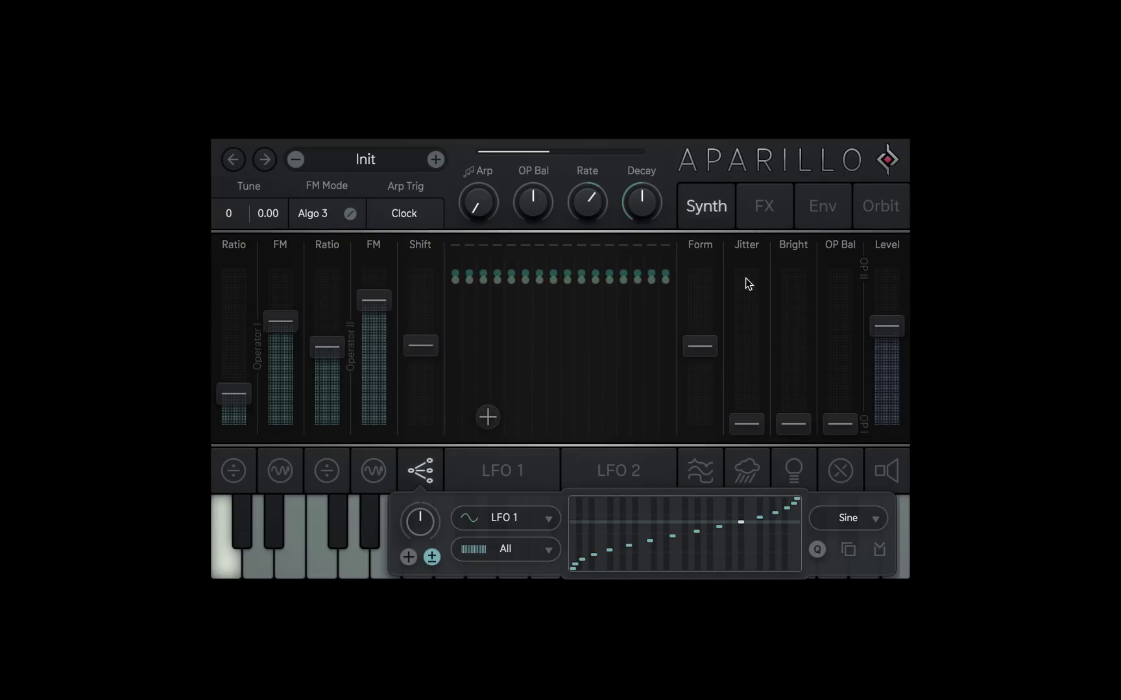
- Rebalance both operators' Ratio and FM levels, with OP Bal ending at 75 %
drag(838, 367, 839, 268)
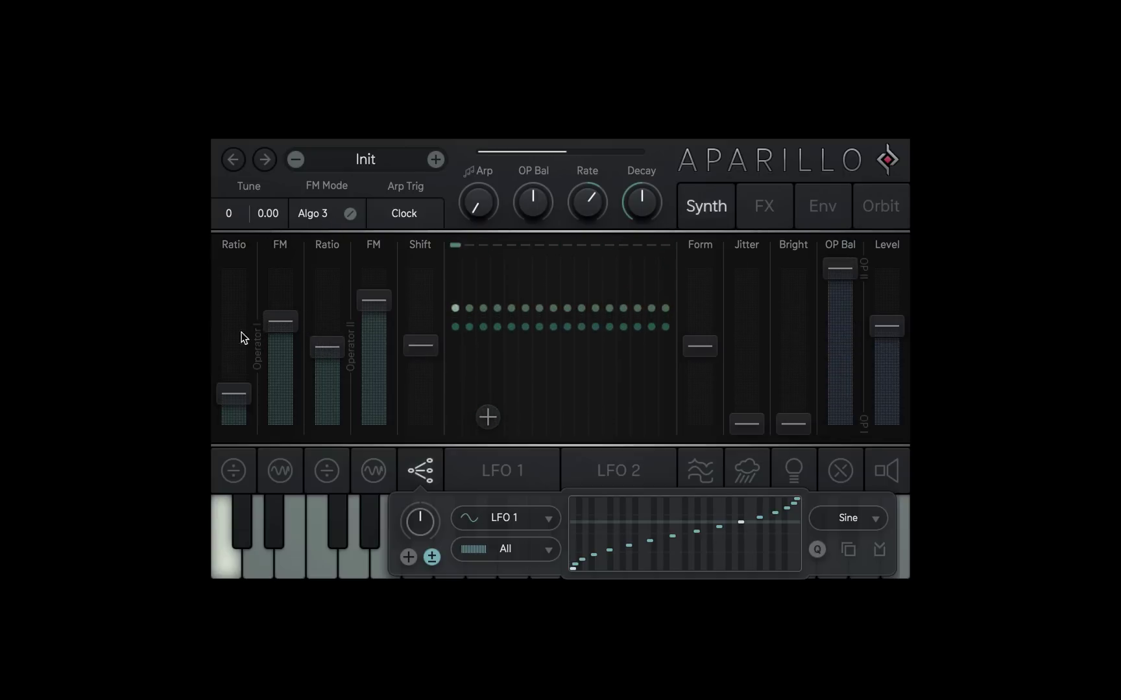
drag(279, 324, 285, 392)
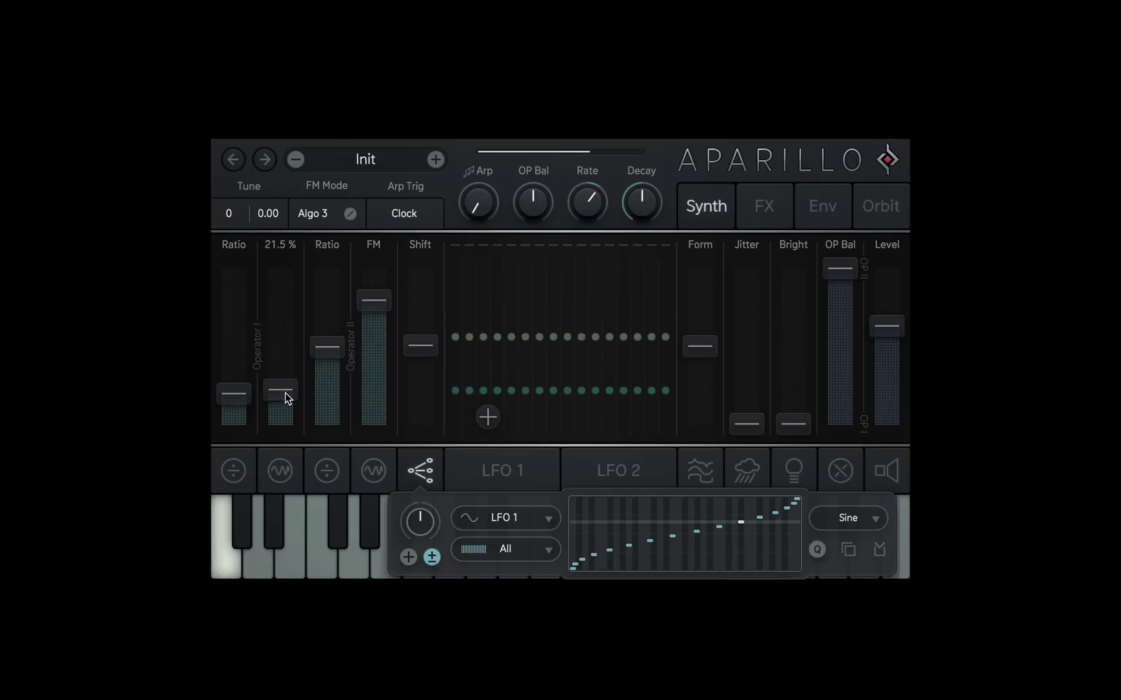
drag(324, 349, 328, 399)
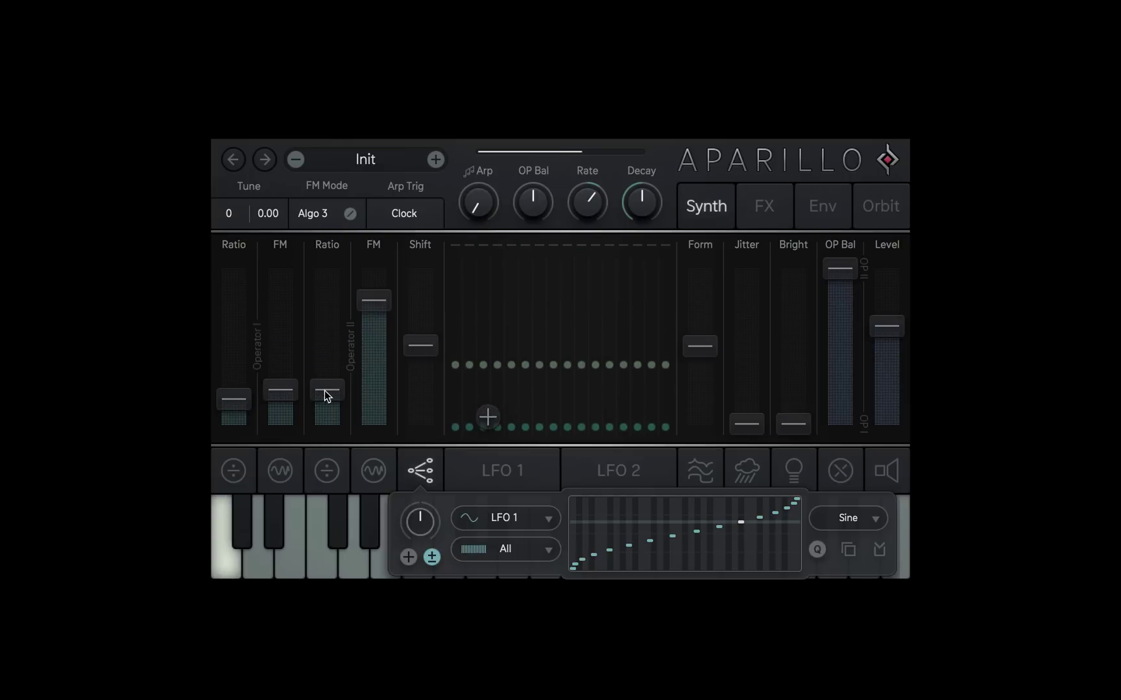
drag(380, 316, 367, 359)
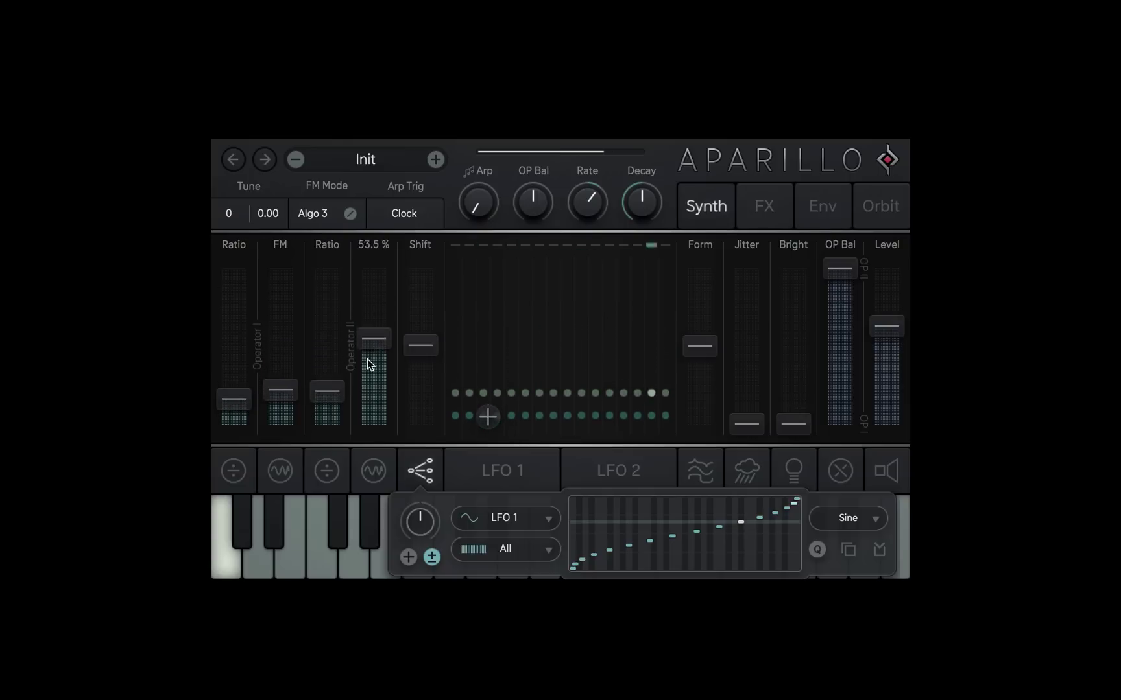
drag(280, 388, 329, 366)
drag(234, 399, 235, 342)
drag(841, 268, 844, 341)
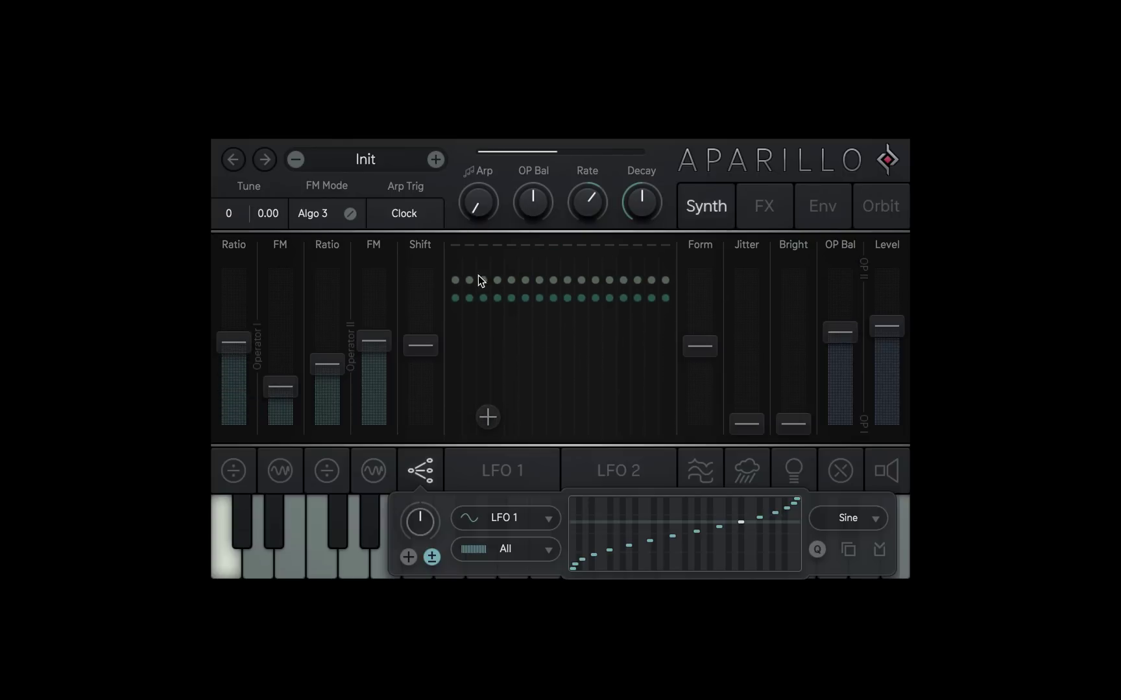
- Cycle the FM Mode field through two other algorithms and stop on Algo 1
click(322, 215)
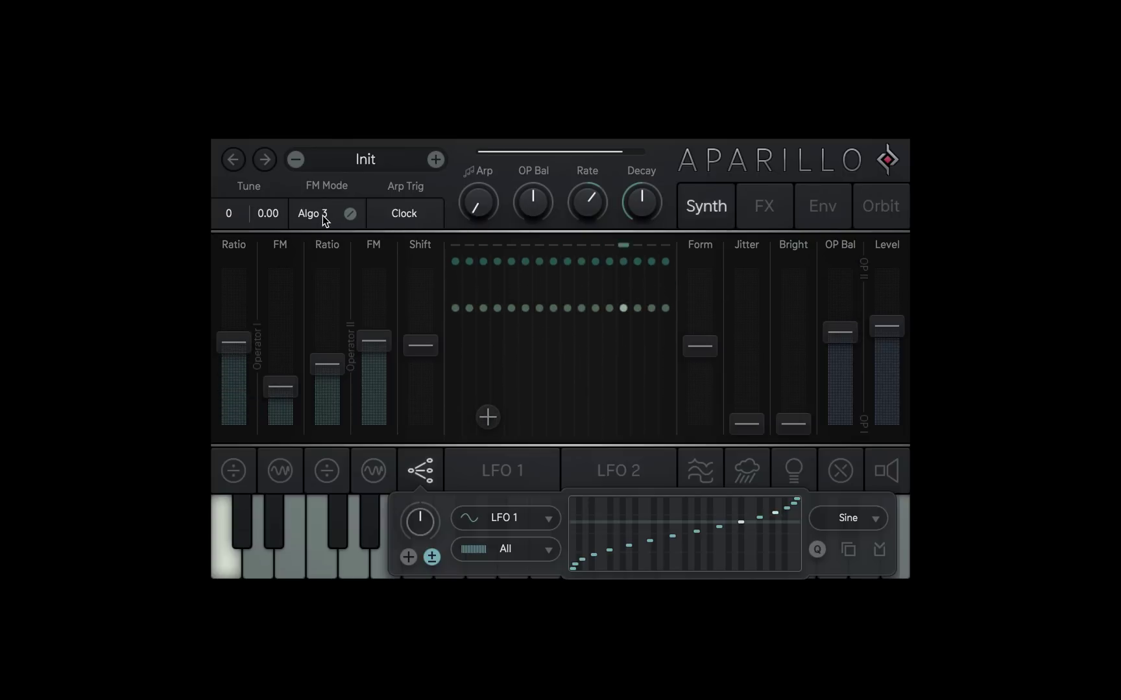
click(323, 215)
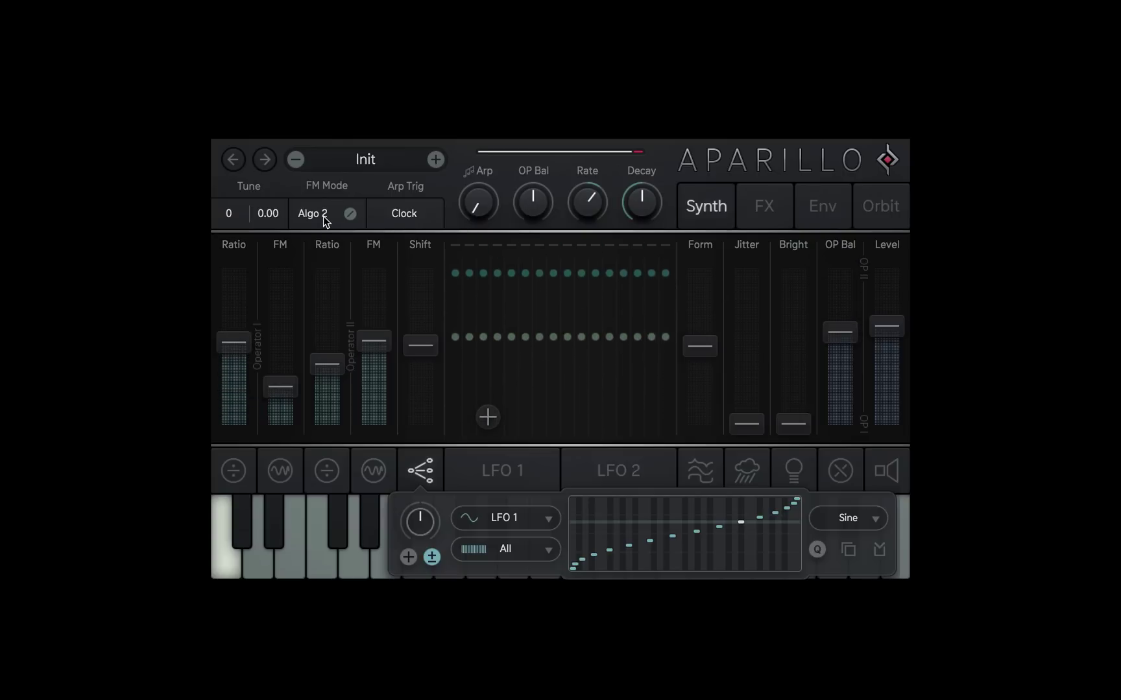
click(323, 215)
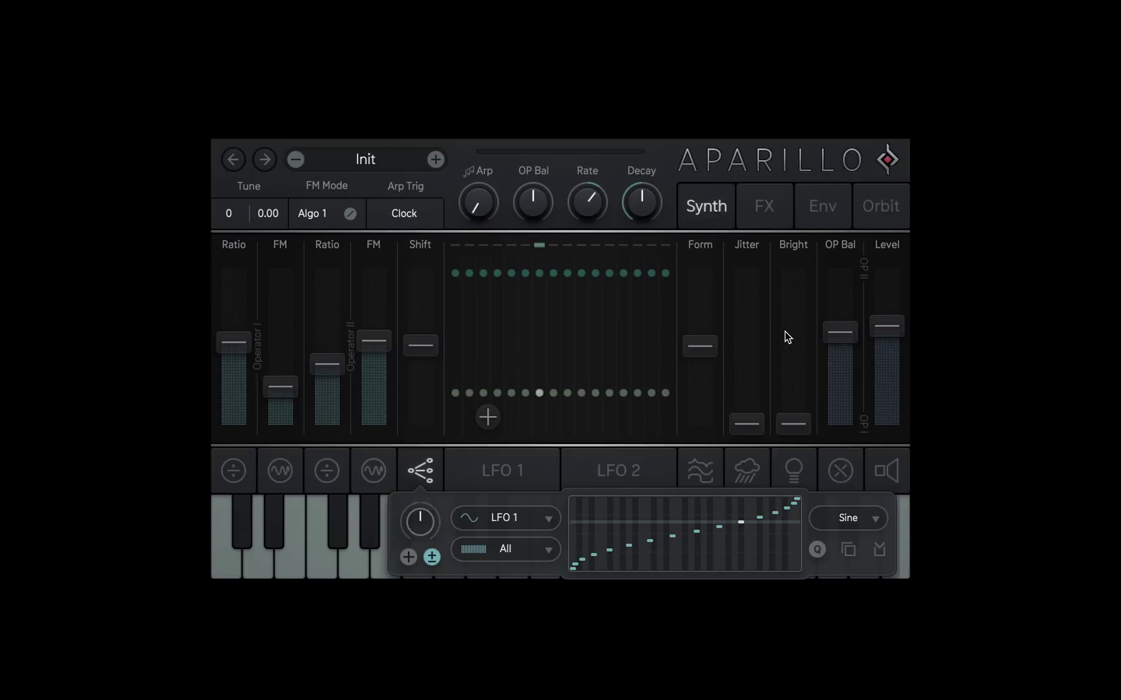
- Show the wavefold and formant settings, test OP I's Shaper, and raise Operator I's FM while lowering its Ratio
click(706, 467)
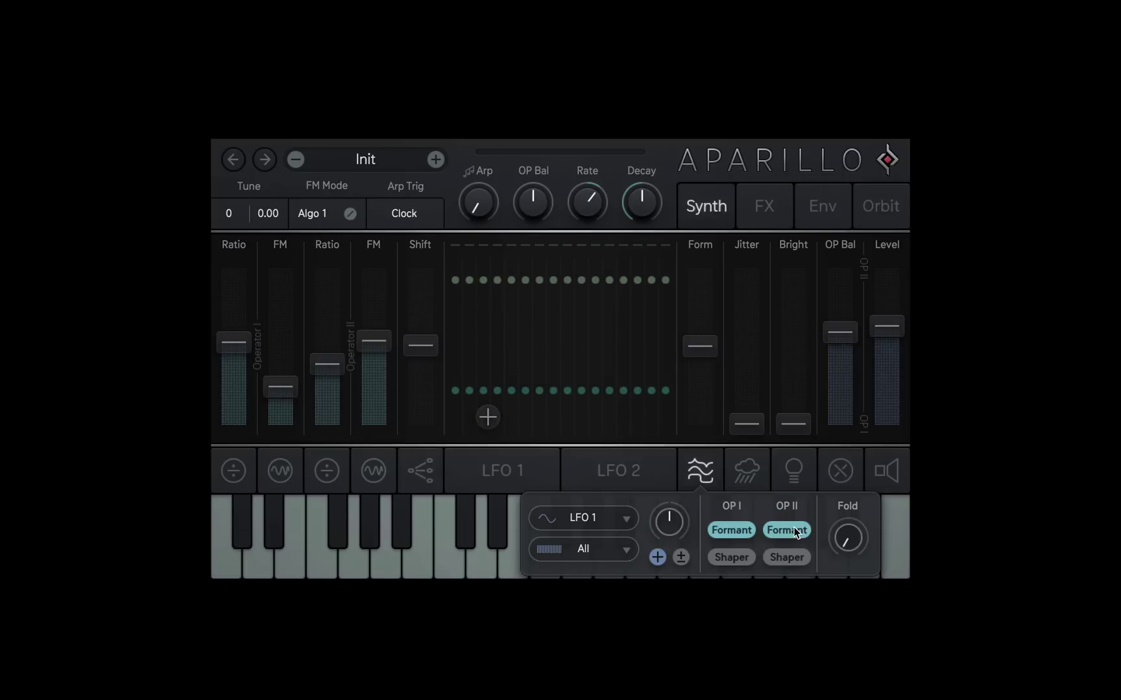
click(728, 557)
click(729, 558)
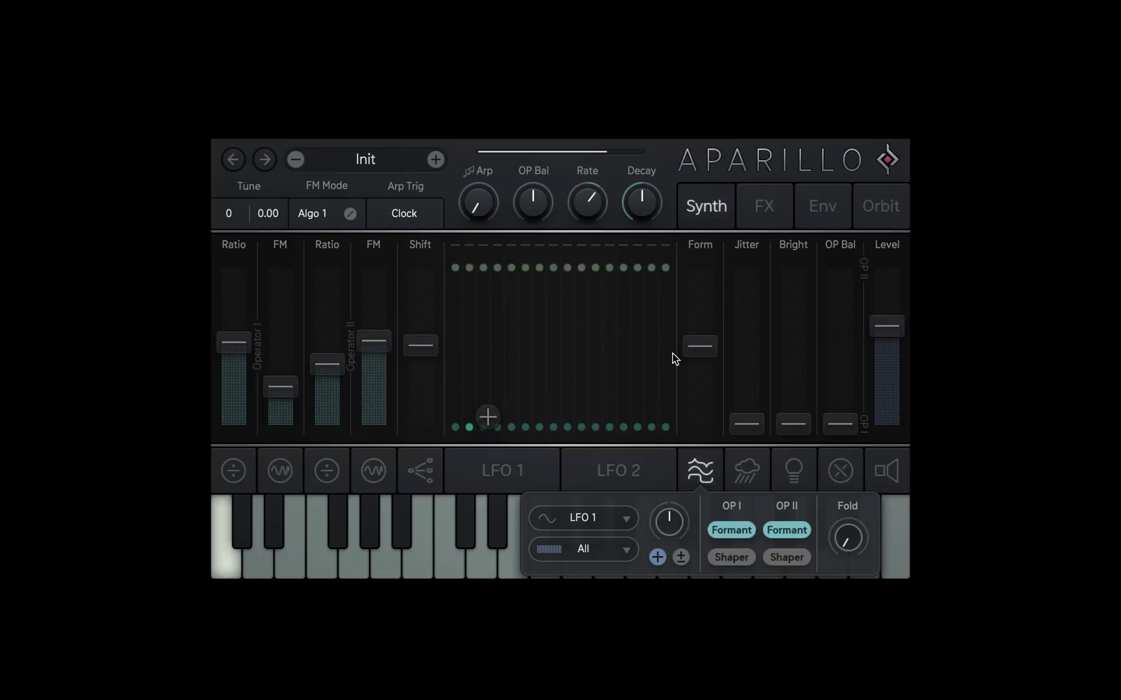
drag(268, 393, 242, 394)
- Sweep Form between 67 % and 24 %, switch OP I from Formant to Shaper, and settle Form mid-range
drag(701, 345, 708, 406)
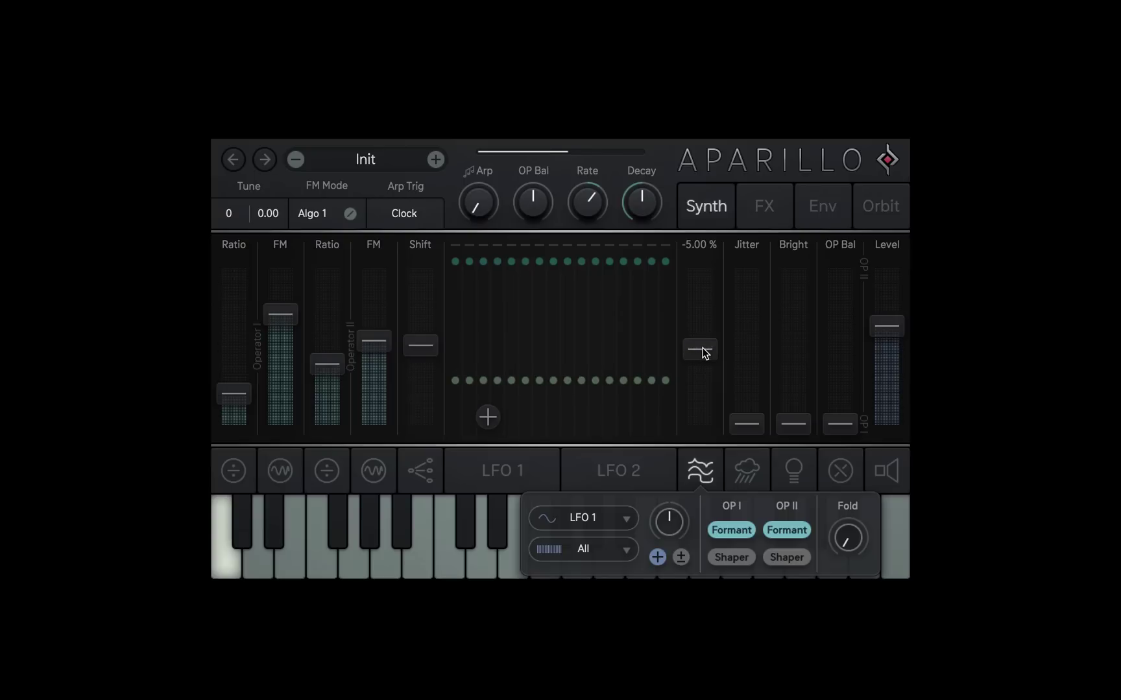
drag(704, 352, 702, 273)
click(736, 536)
click(735, 555)
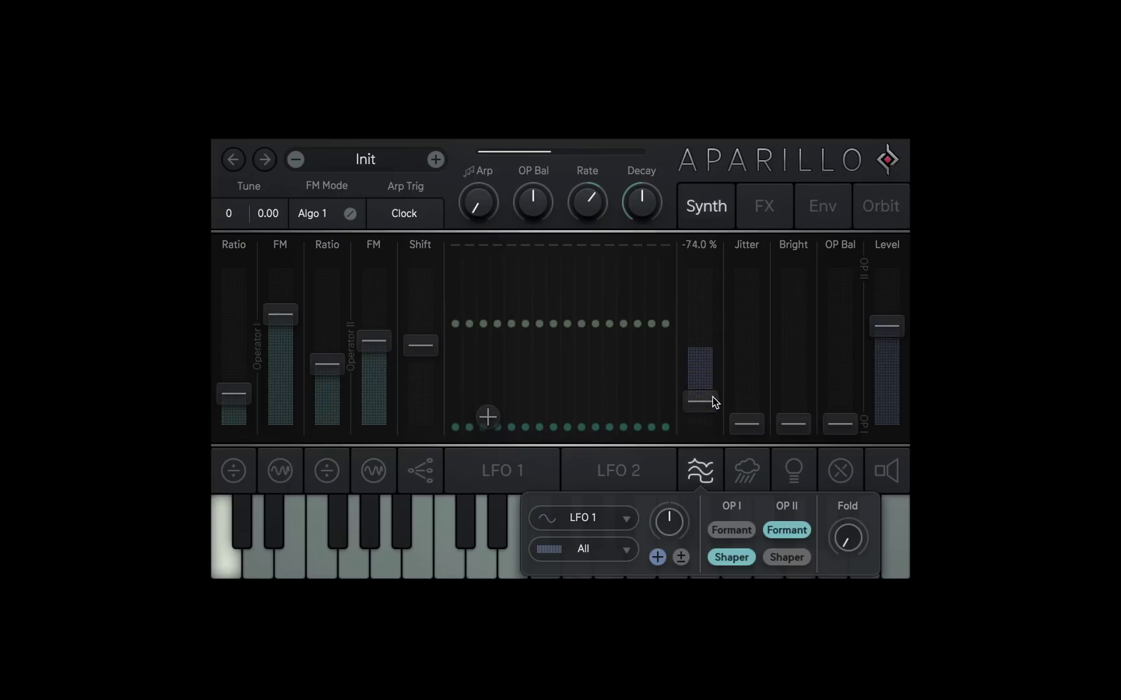
drag(718, 427, 707, 363)
- Turn OP I's Formant on, raise Fold, select Algo 2, and lower both Ratios (Operator II to 1.69)
click(739, 532)
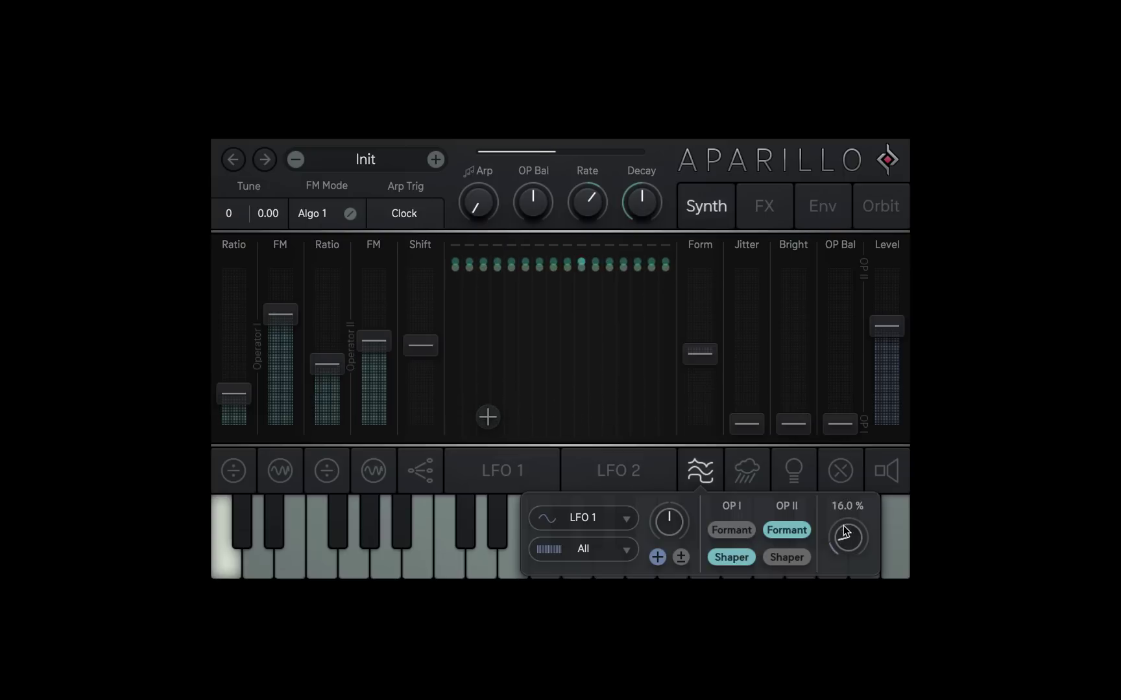
drag(840, 490, 840, 479)
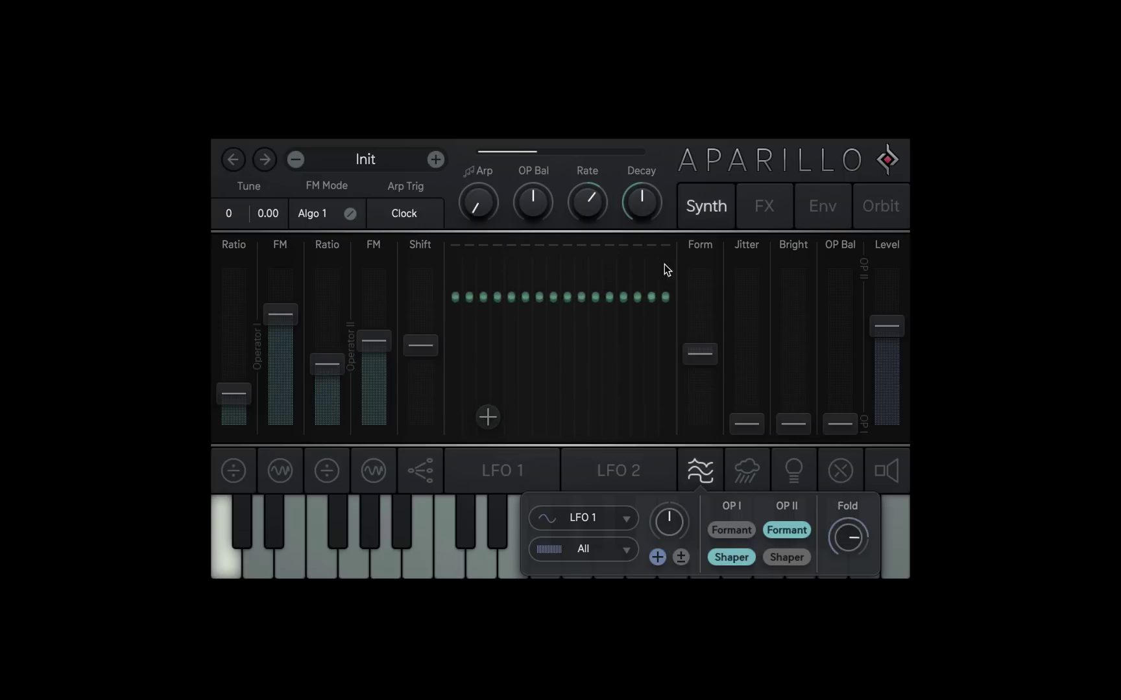
click(300, 211)
drag(281, 314, 281, 324)
drag(245, 389, 245, 405)
drag(338, 364, 335, 401)
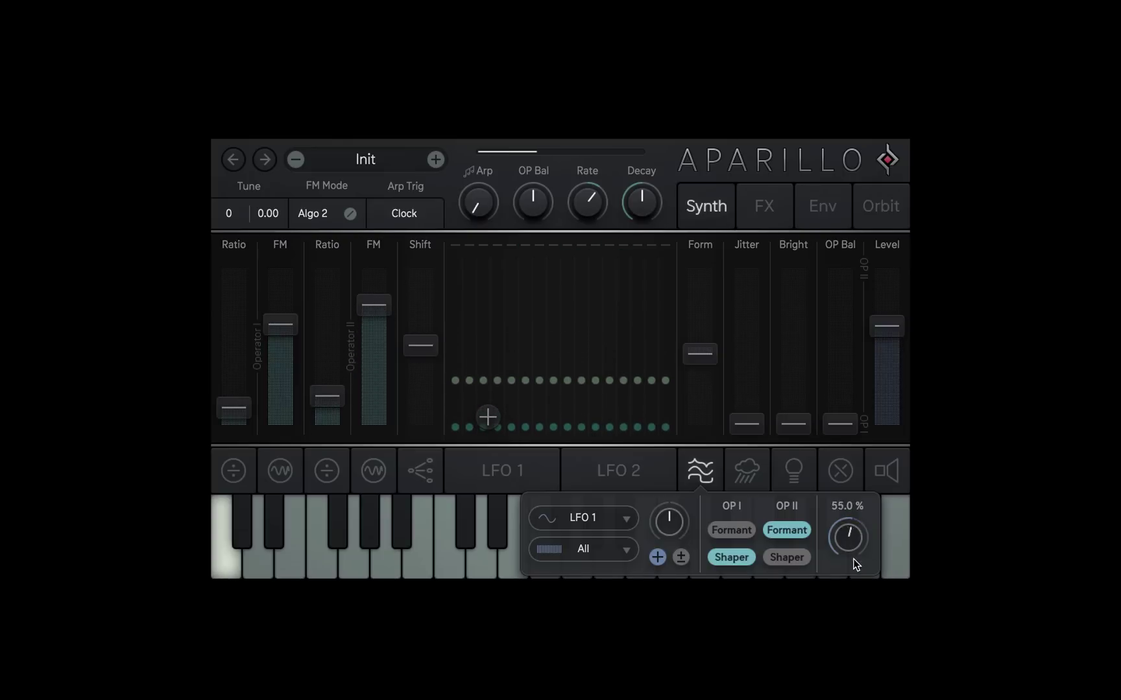
- Re-enable OP I's Formant, set Form to 15 %, and take Fold to 100 % then about 80 %
click(746, 529)
drag(699, 353, 700, 415)
drag(847, 537, 840, 499)
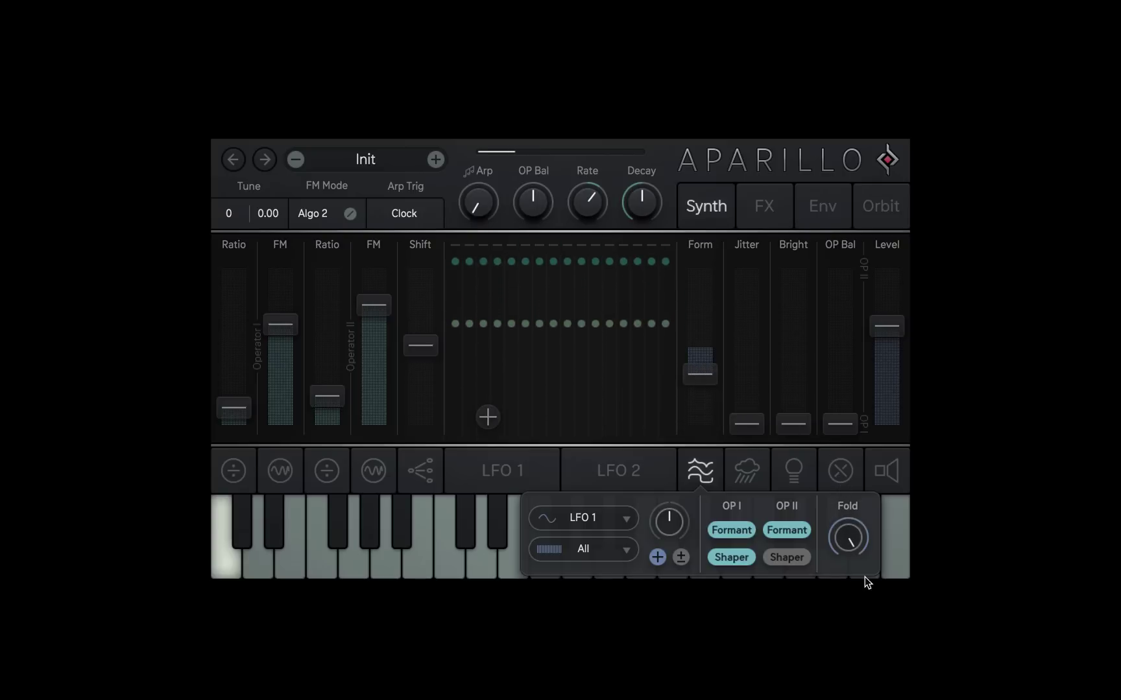
drag(851, 542, 834, 547)
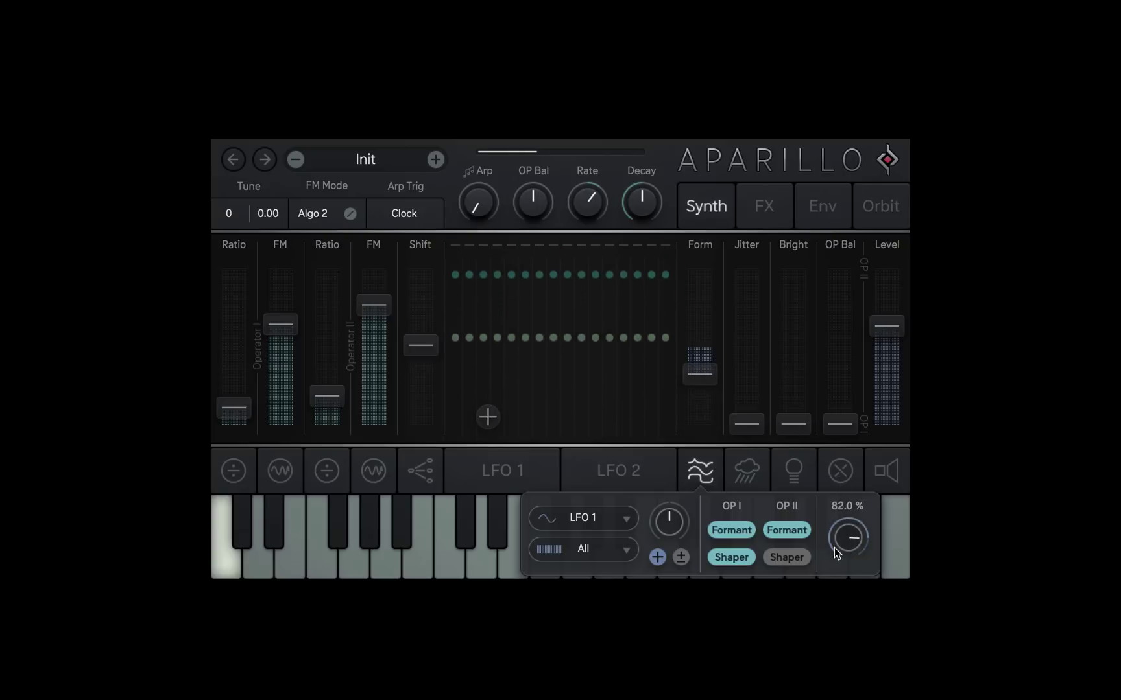
- Return FM Mode from Algo 3 to Algo 1, lower Operator I's FM, and sweep Form toward a negative value
click(304, 216)
click(306, 216)
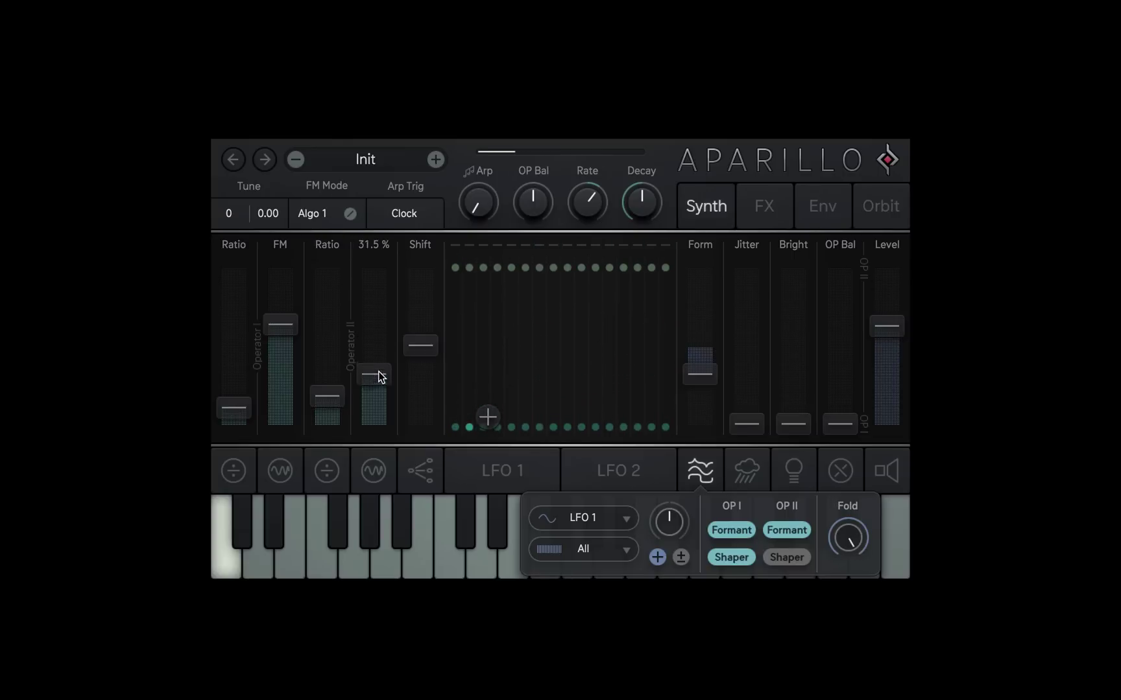
mouse_move(281, 324)
mouse_down()
mouse_move(274, 298)
mouse_move(280, 338)
mouse_up()
drag(700, 374, 699, 338)
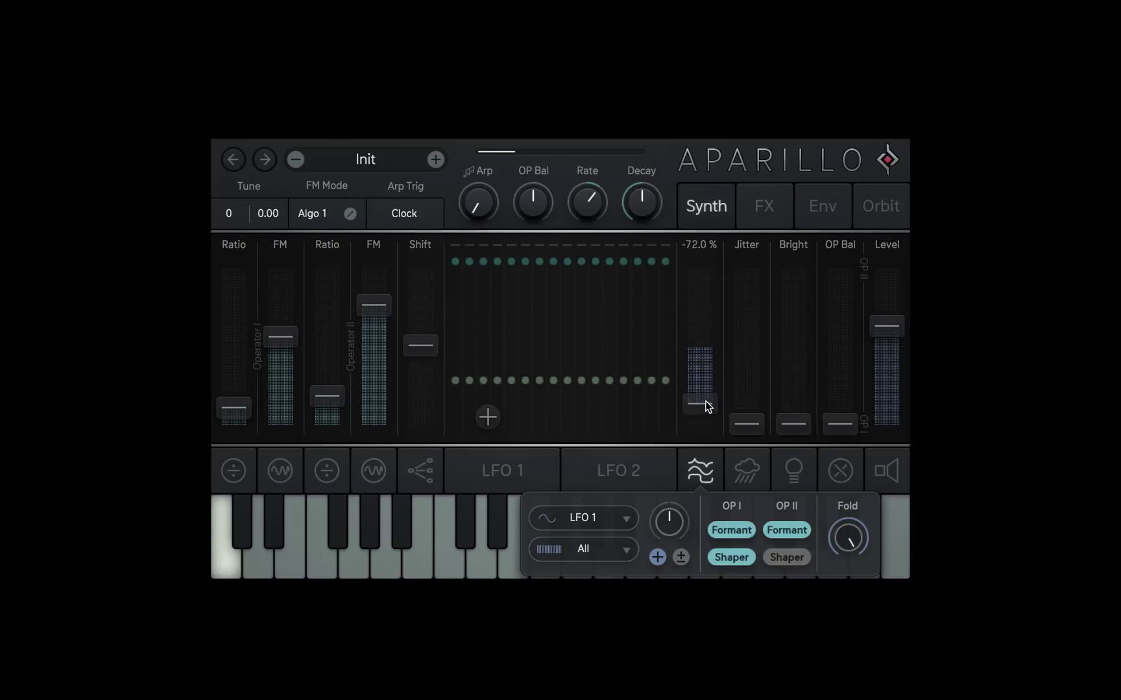
mouse_move(705, 373)
mouse_down()
mouse_move(703, 353)
mouse_move(705, 390)
mouse_move(703, 352)
mouse_up()
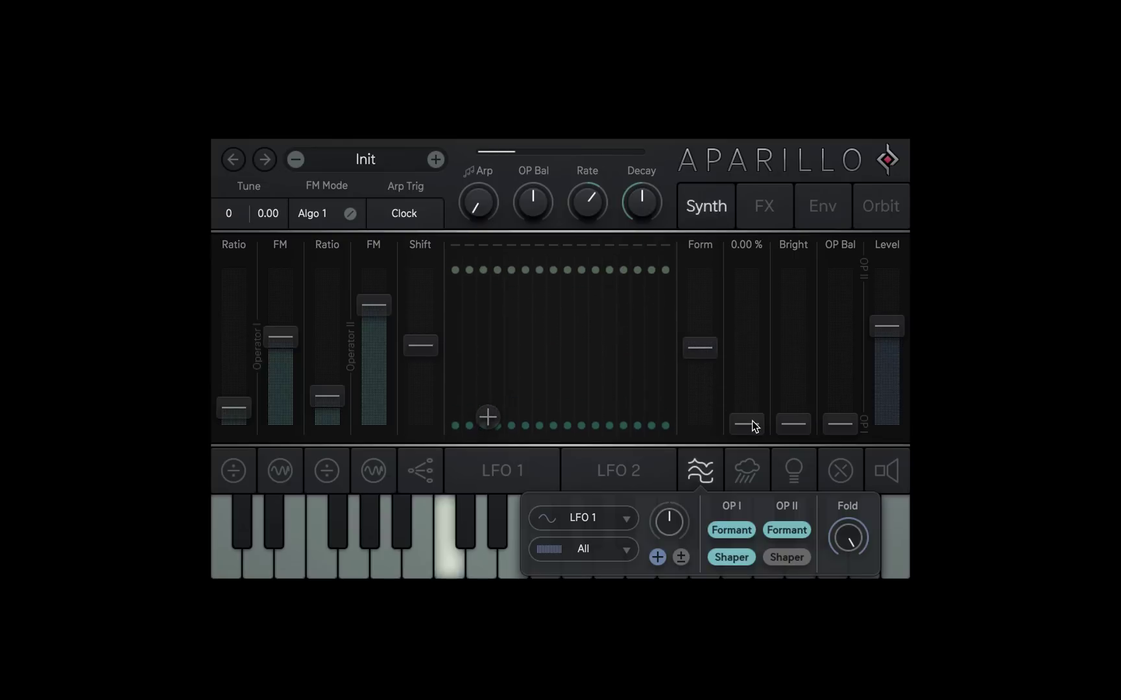
- Nudge Jitter to 2 %, check the FX page, then raise Jitter further on the Synth page
mouse_move(752, 421)
mouse_down()
mouse_move(737, 293)
mouse_move(736, 381)
mouse_move(735, 260)
mouse_move(754, 407)
mouse_up()
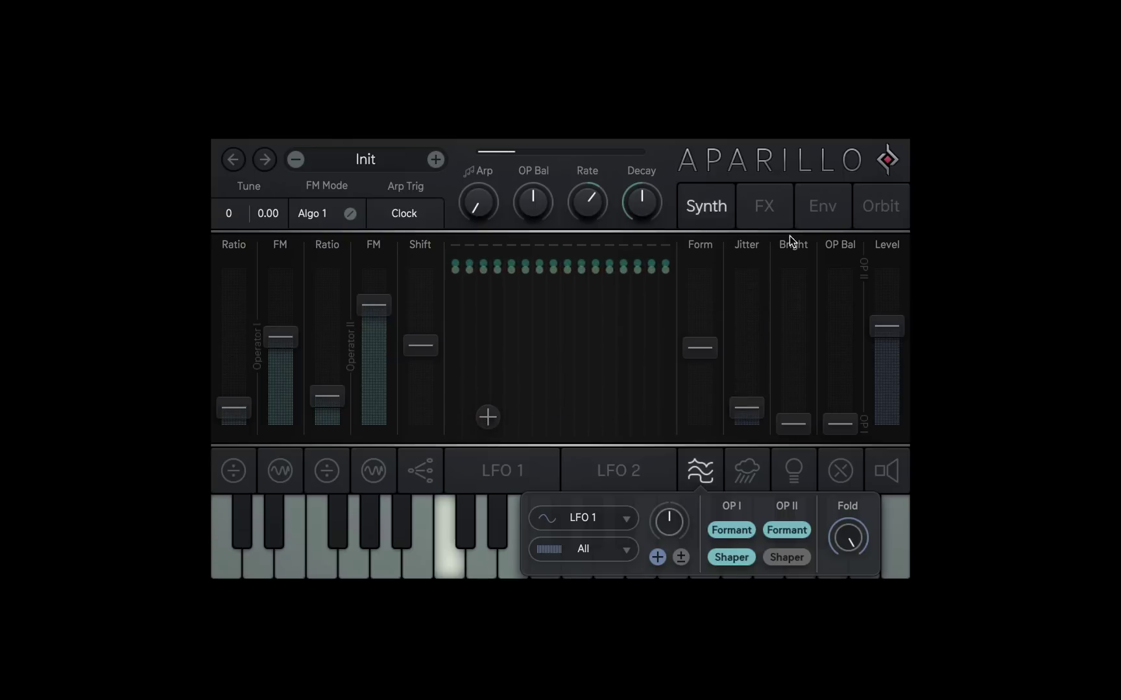
click(780, 215)
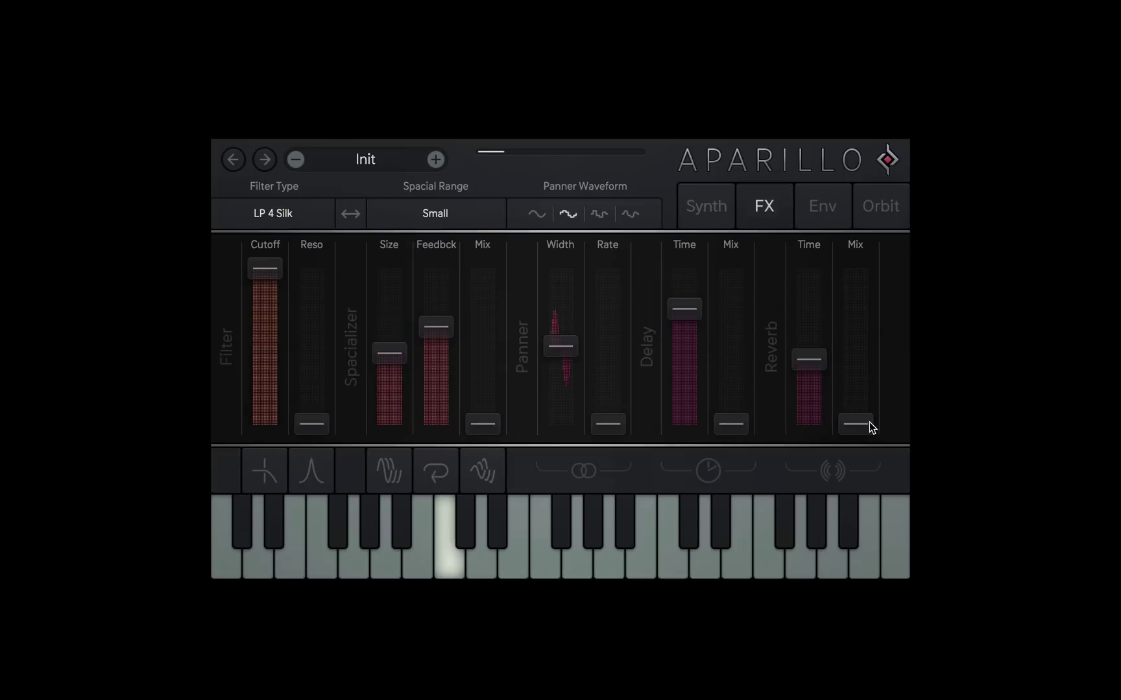
click(716, 207)
drag(743, 428, 748, 397)
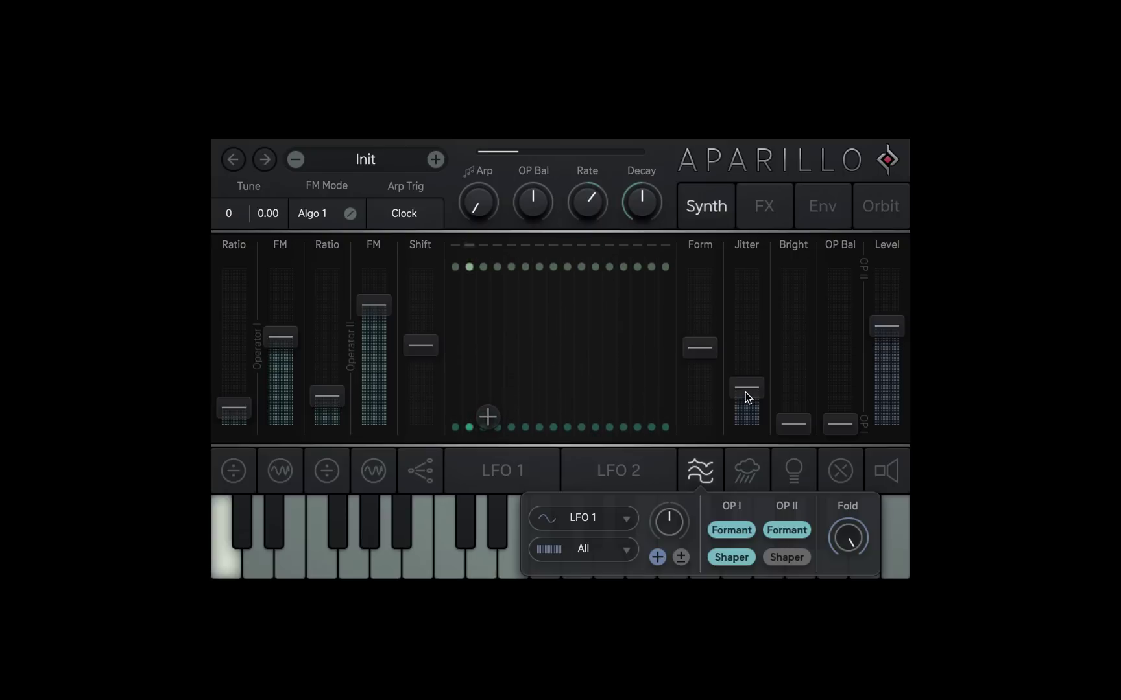
- Sweep the Bright fader up to about 93 % and back down to roughly 24.5 %
click(785, 211)
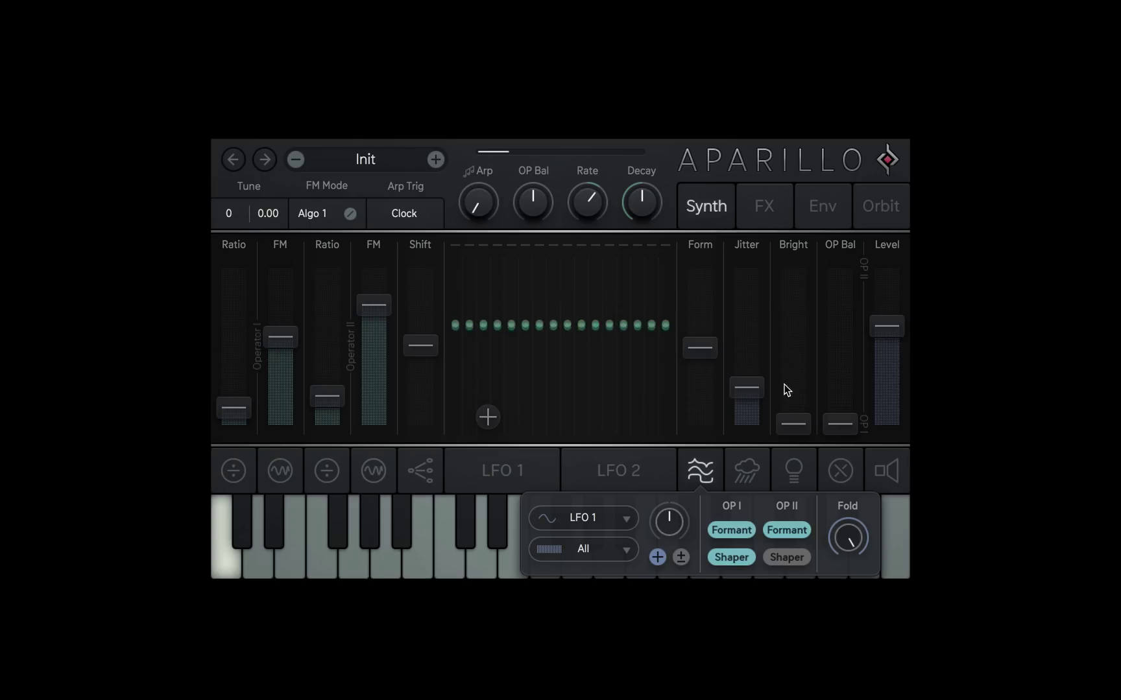
drag(793, 423, 794, 379)
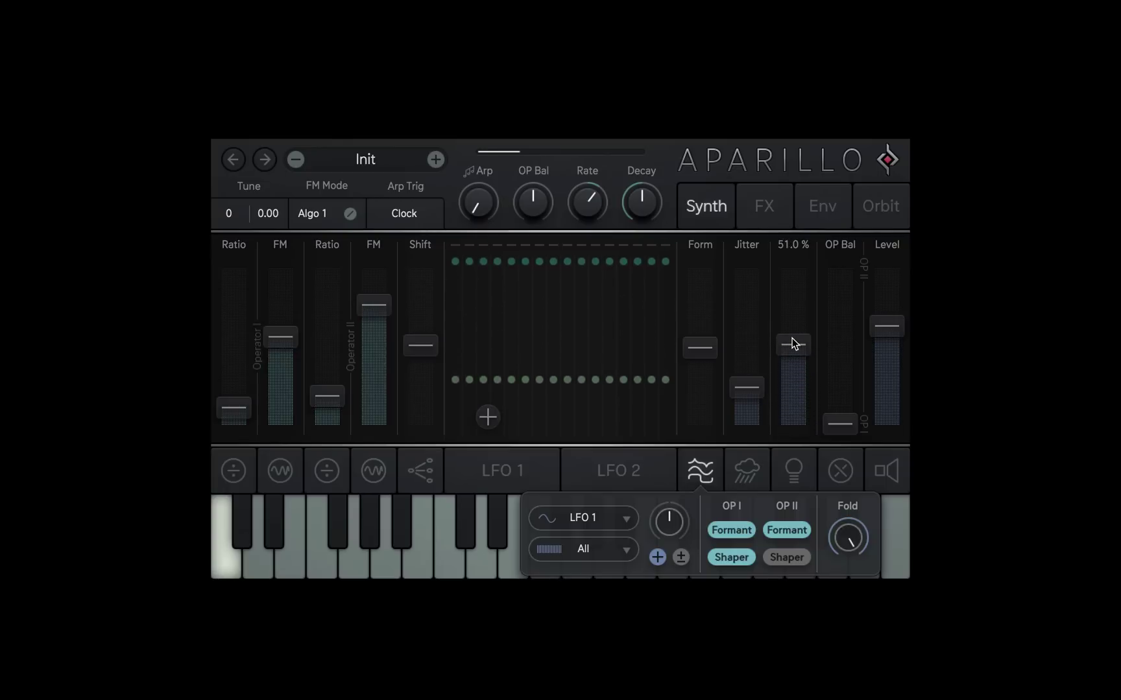
drag(790, 322, 789, 265)
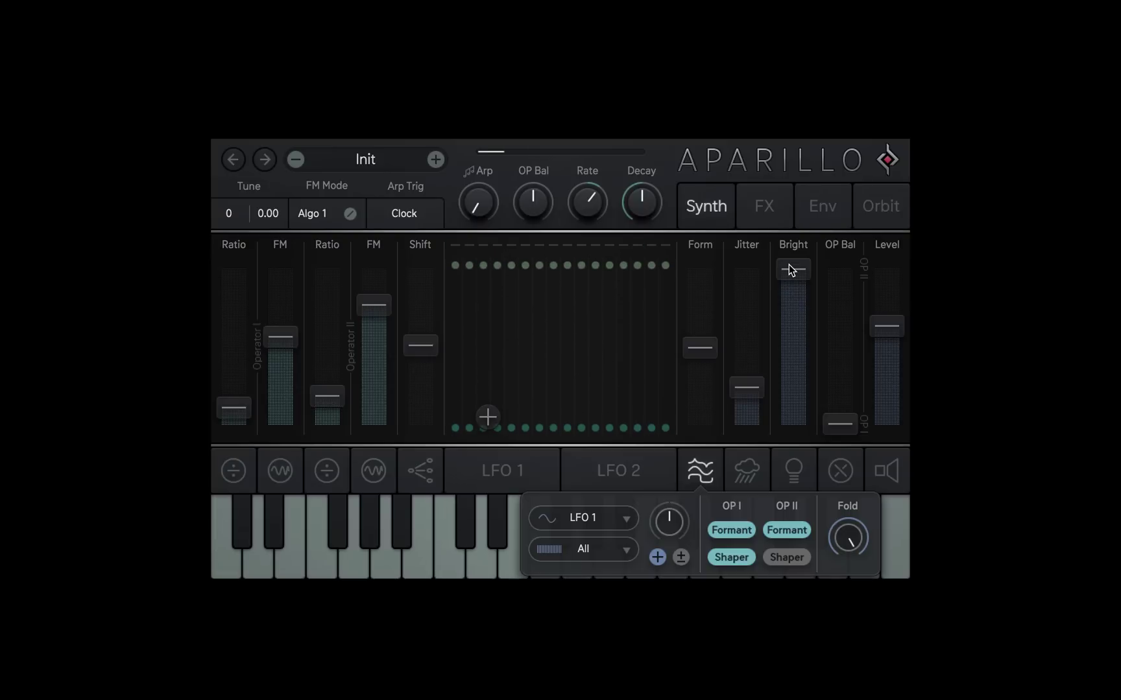
drag(789, 265, 790, 428)
- Lower Jitter, switch FM Mode to Algo 2, raise both FM amounts and set Operator II Ratio to 2.14
click(701, 471)
drag(747, 388, 748, 405)
click(302, 214)
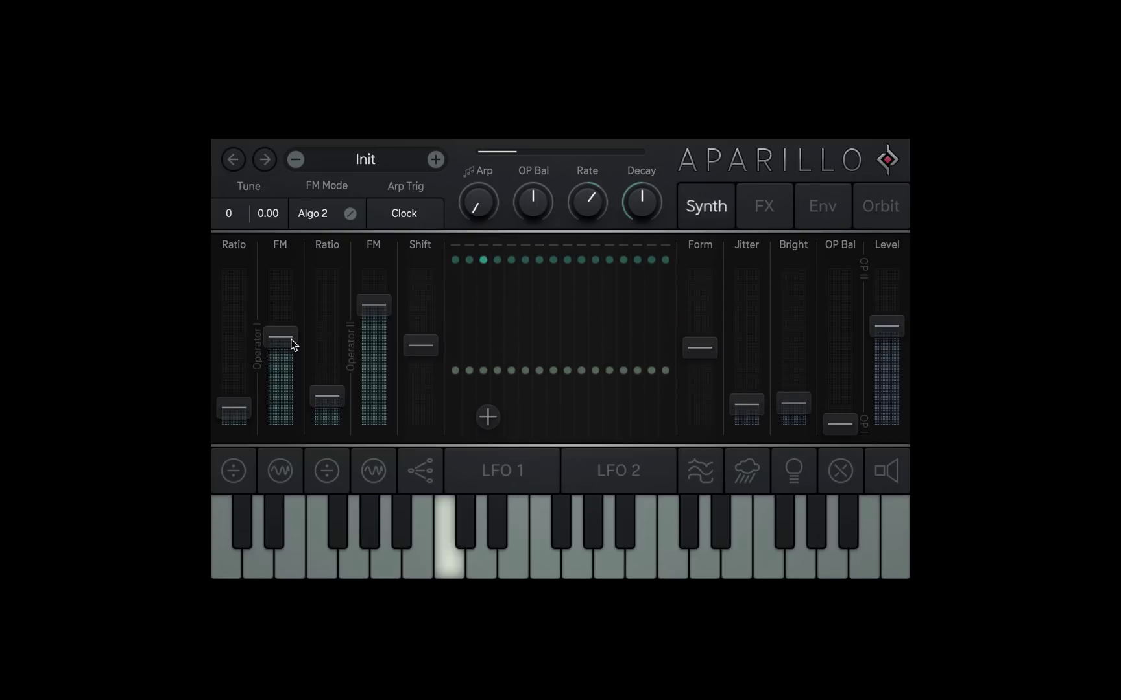
drag(291, 343, 279, 323)
drag(307, 398, 330, 397)
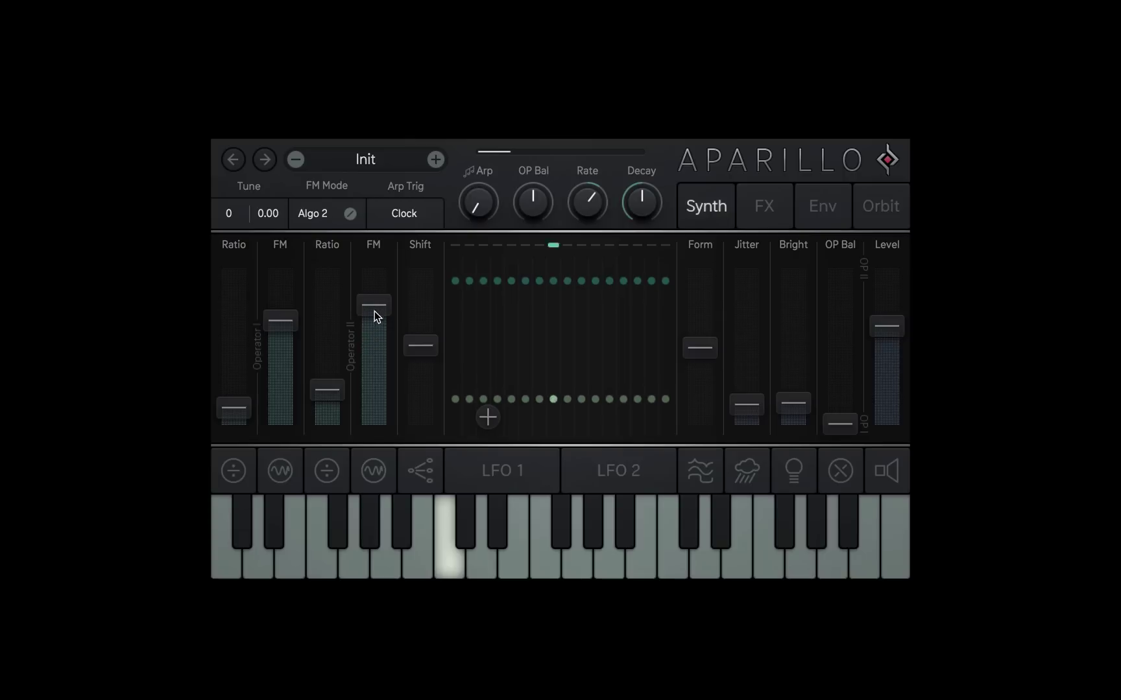
drag(374, 312, 374, 304)
drag(338, 401, 334, 389)
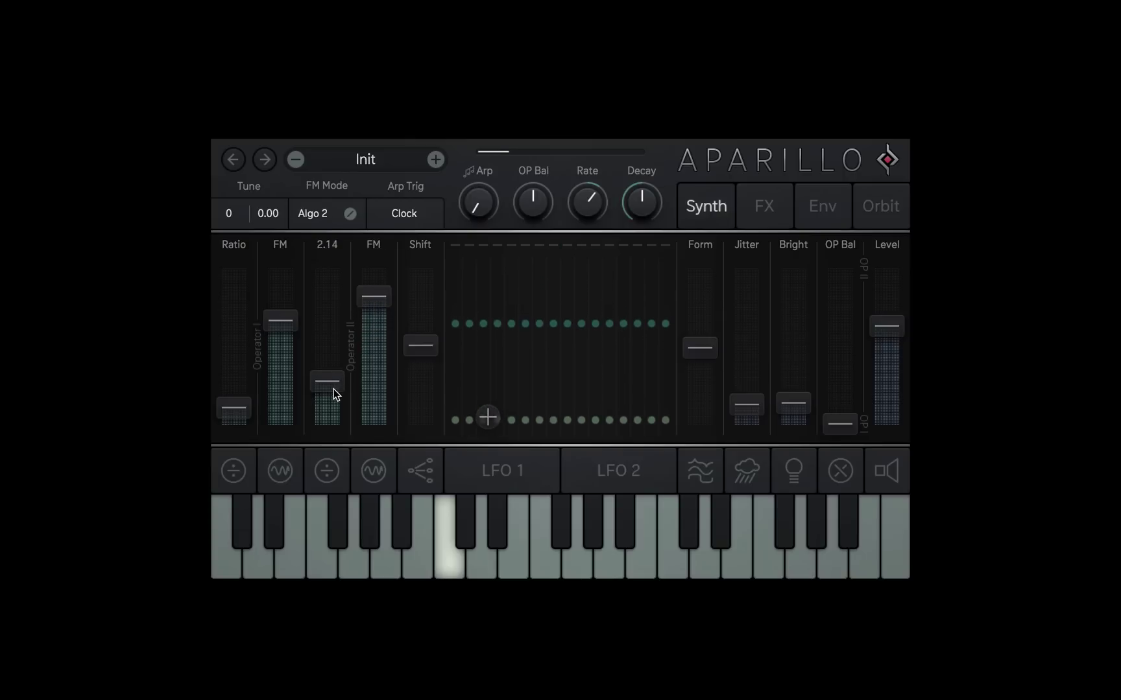
- Enable Operator II's shaper and turn Fold down to 21.0 %
click(751, 472)
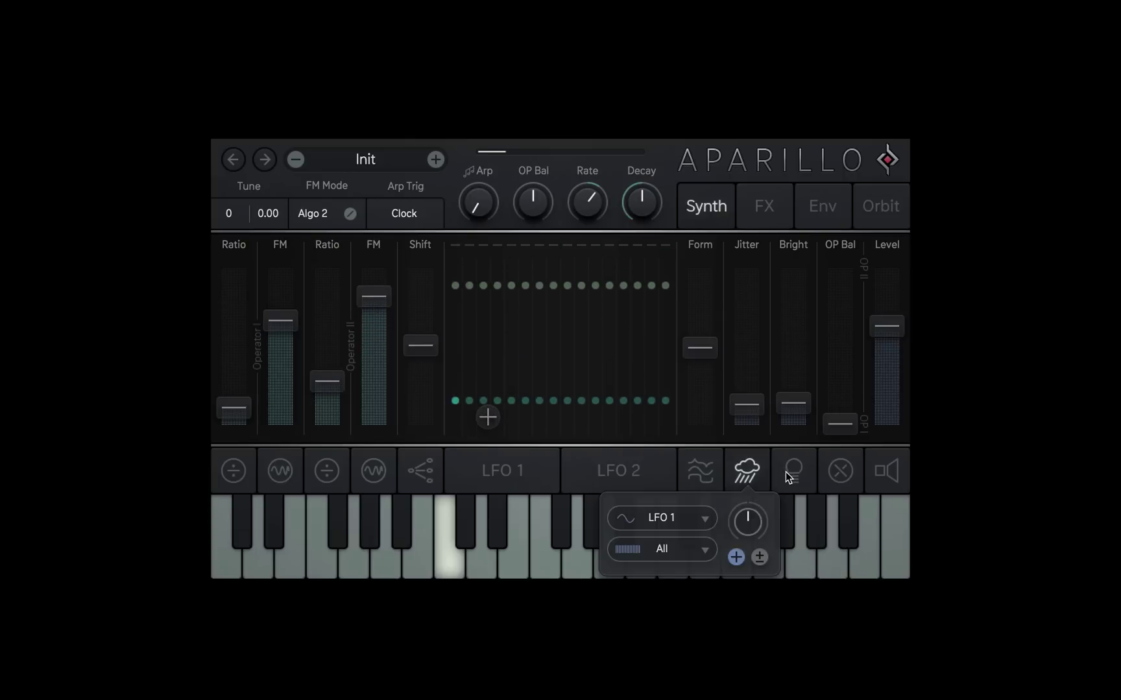
click(710, 473)
click(785, 557)
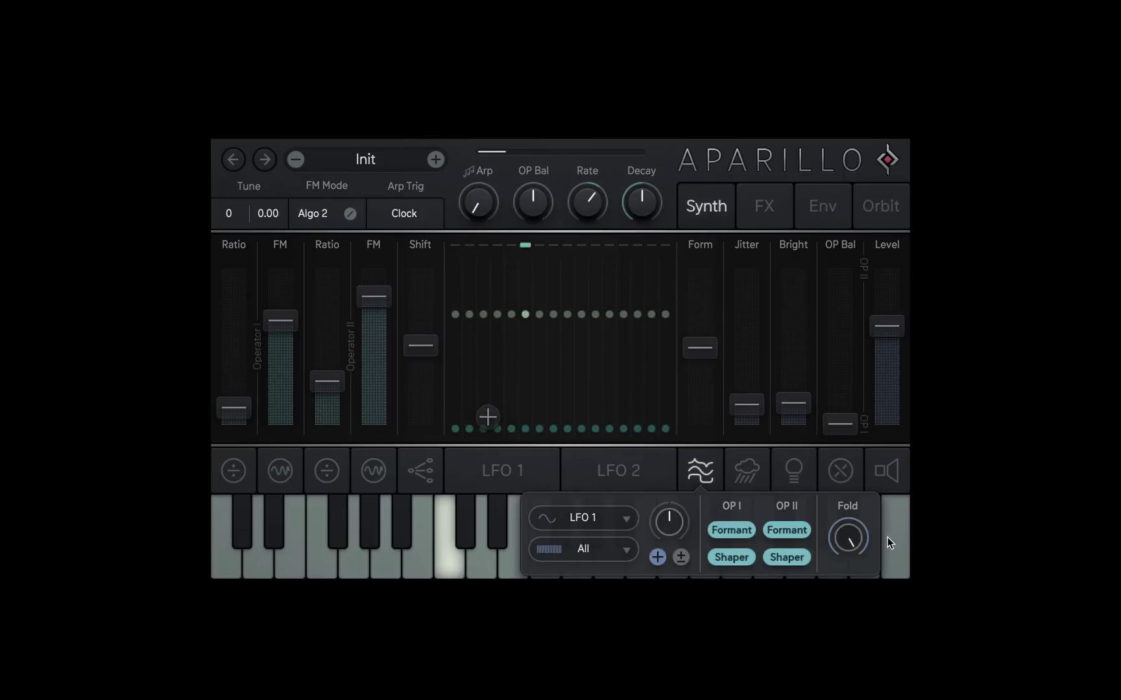
drag(848, 538, 843, 595)
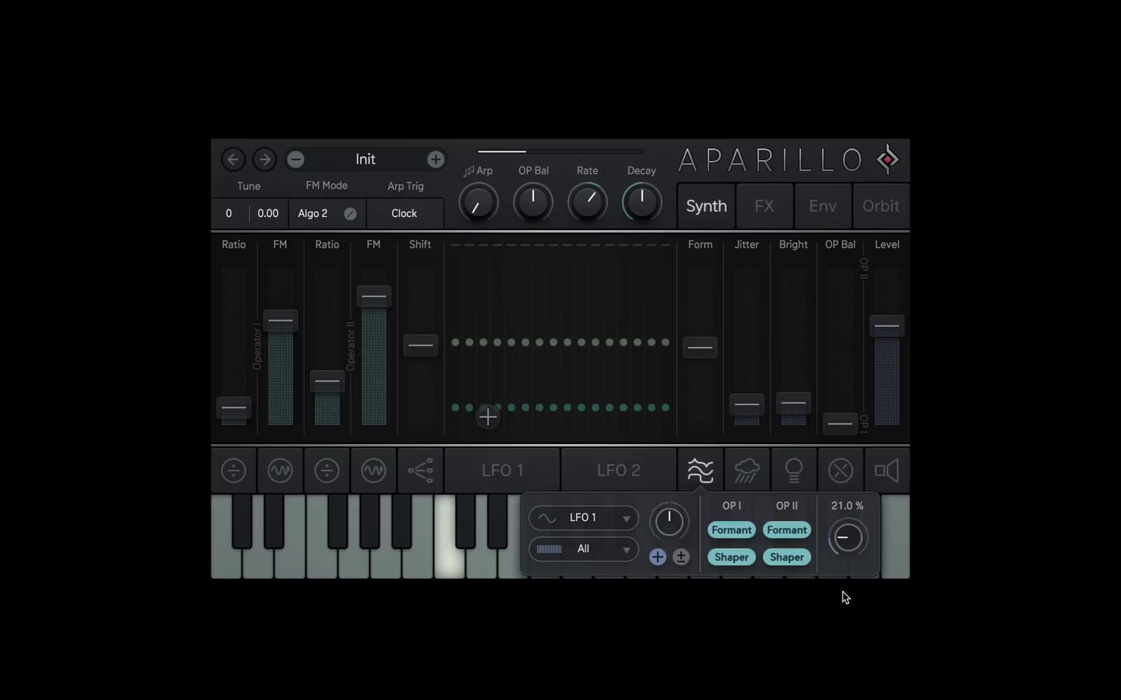
mouse_move(710, 347)
mouse_down()
mouse_move(707, 330)
mouse_move(707, 358)
mouse_up()
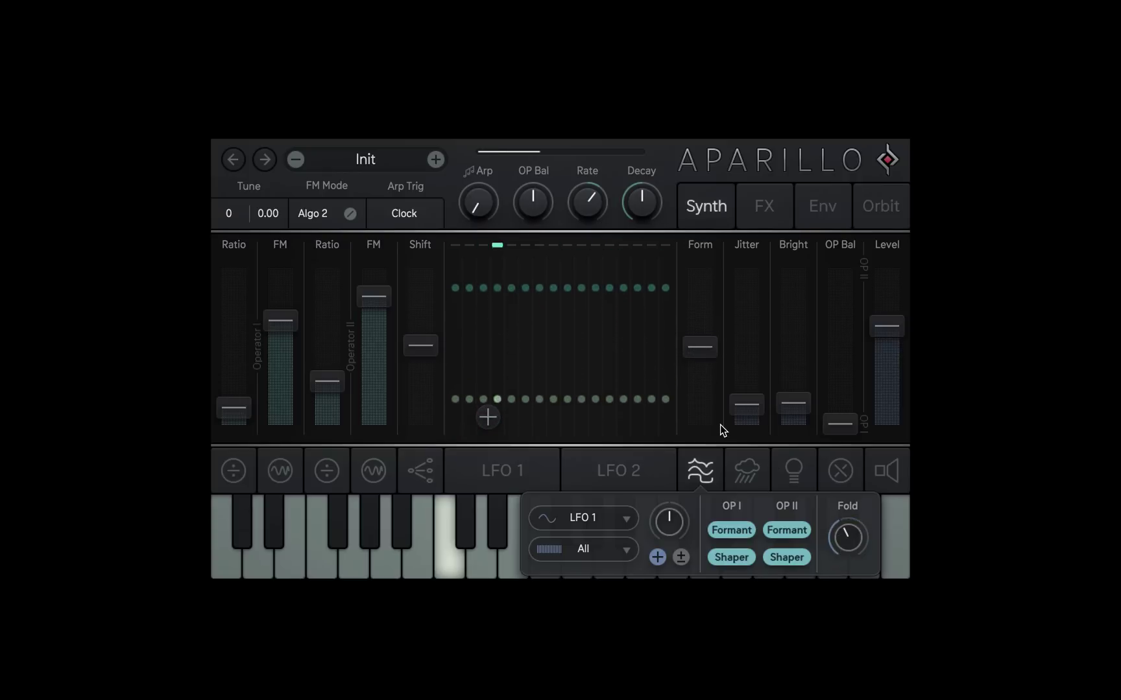
- Raise Bright and modulate it with the Up ramp at 22 % depth
click(794, 473)
drag(794, 412, 793, 397)
click(741, 519)
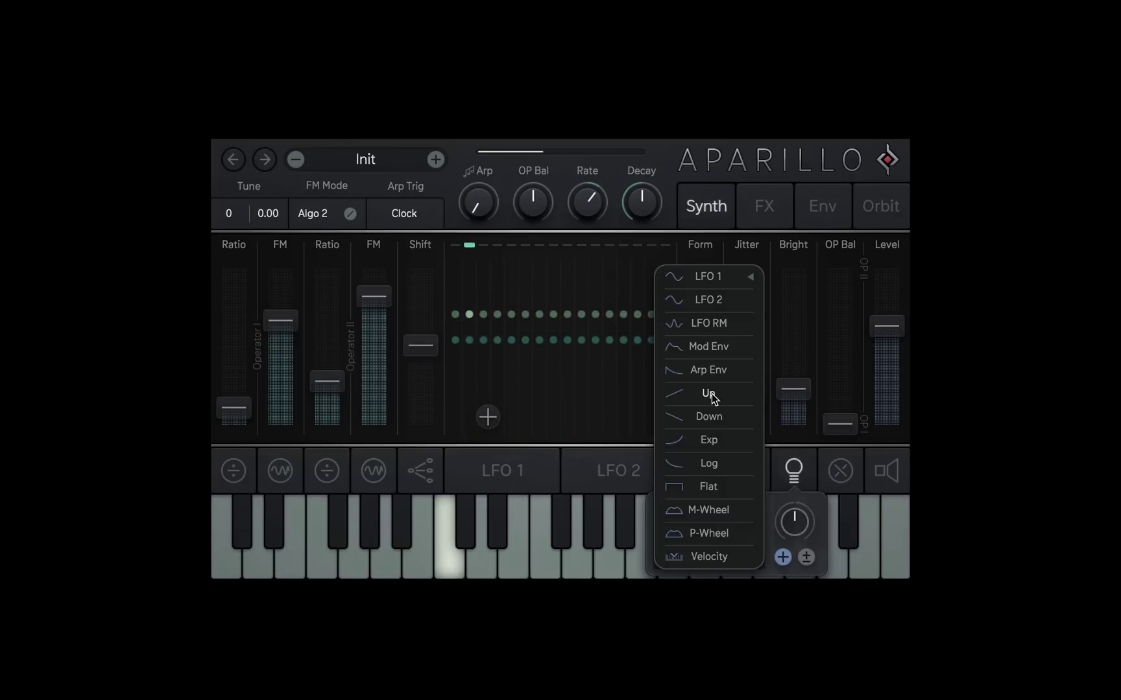
click(711, 393)
drag(792, 525, 793, 499)
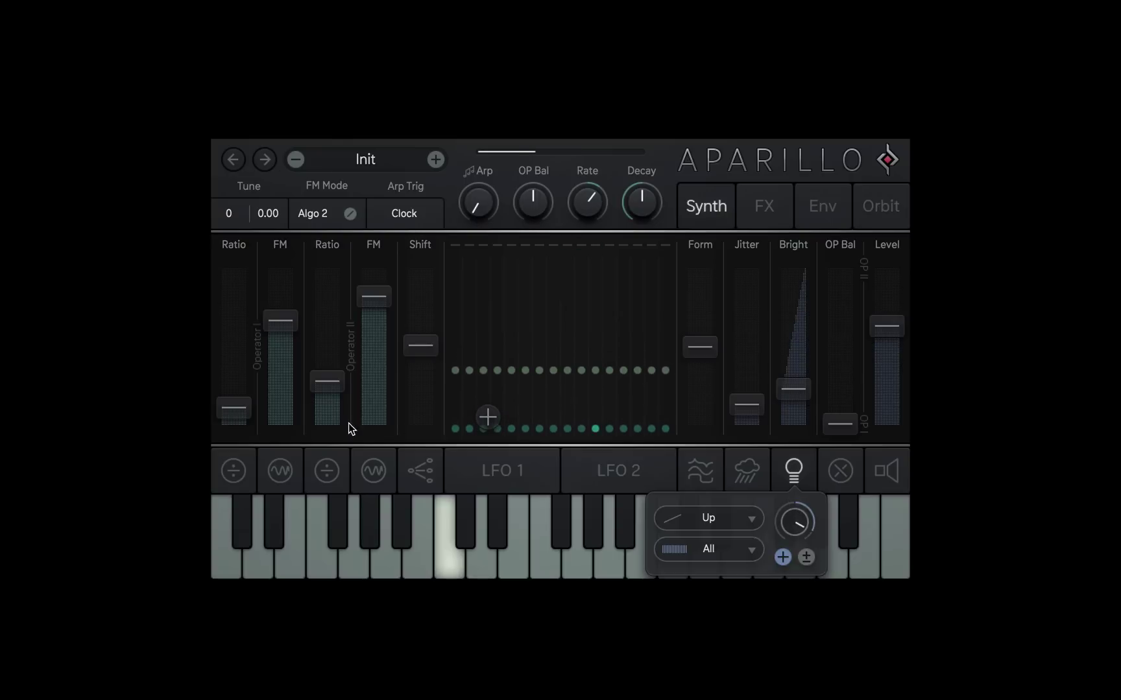
- Modulate Operator II Ratio with the Up ramp at 20 %, and Operator I Ratio with LFO 1
click(326, 470)
click(421, 516)
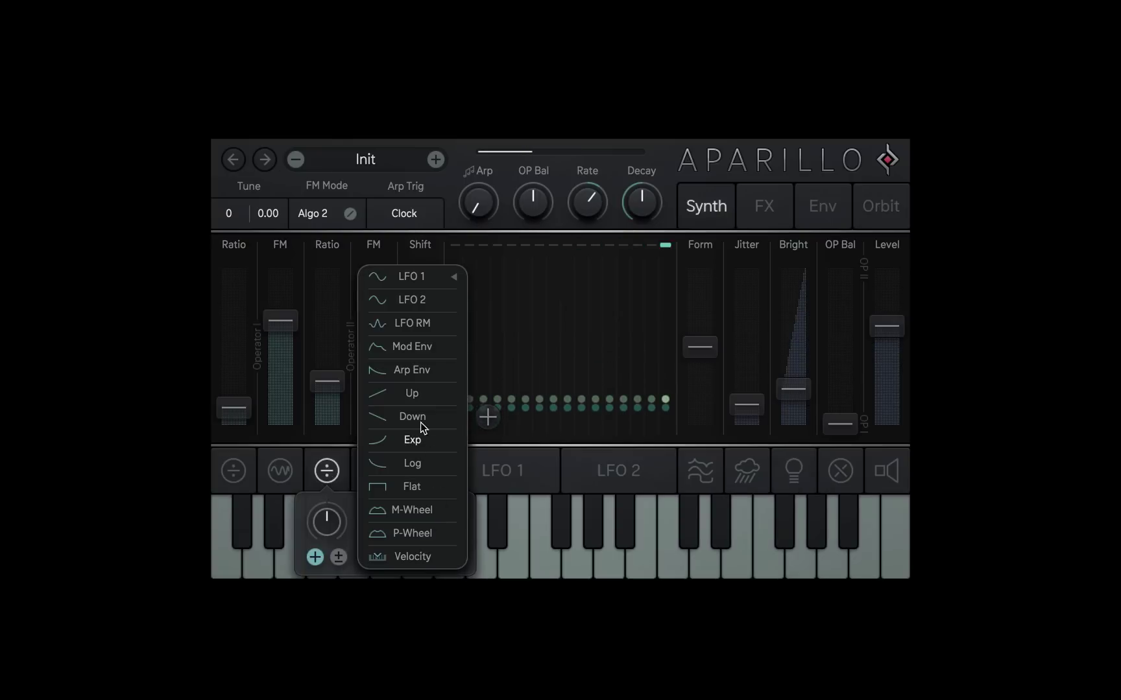
click(411, 393)
drag(327, 524, 331, 518)
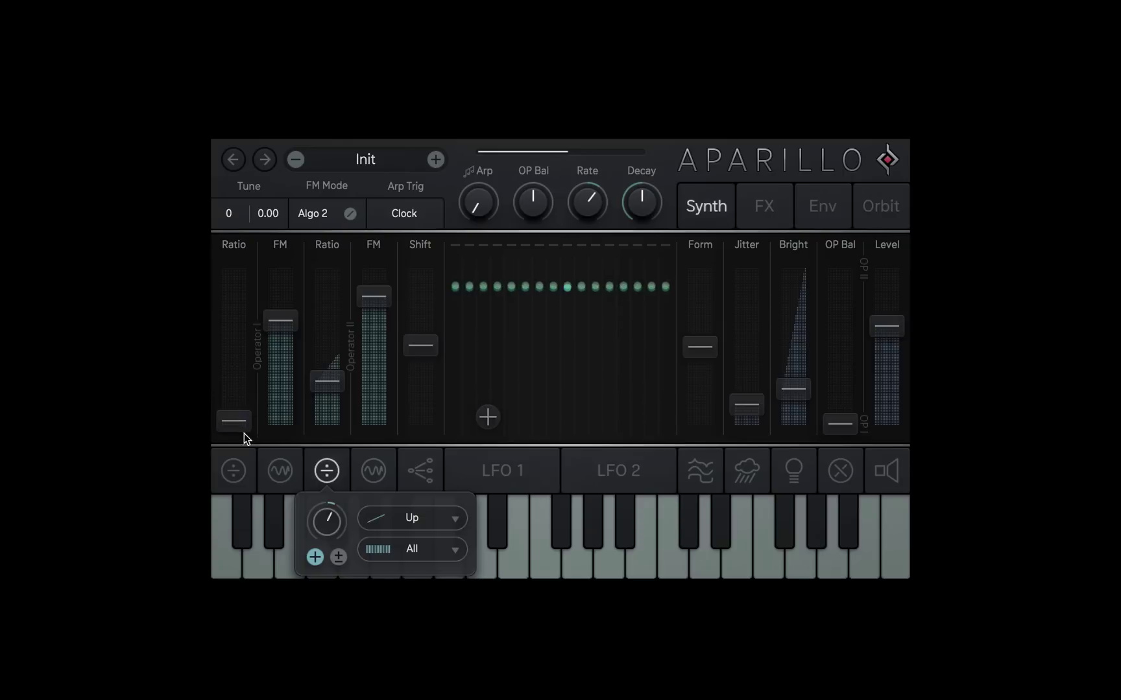
click(244, 470)
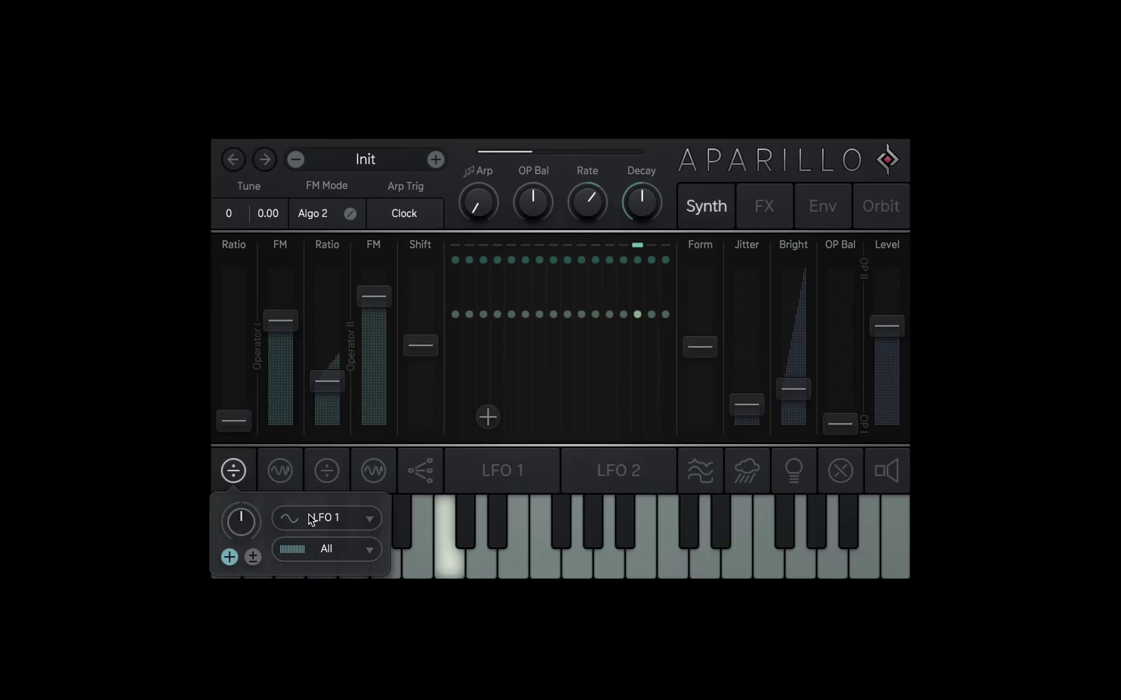
drag(241, 519, 244, 505)
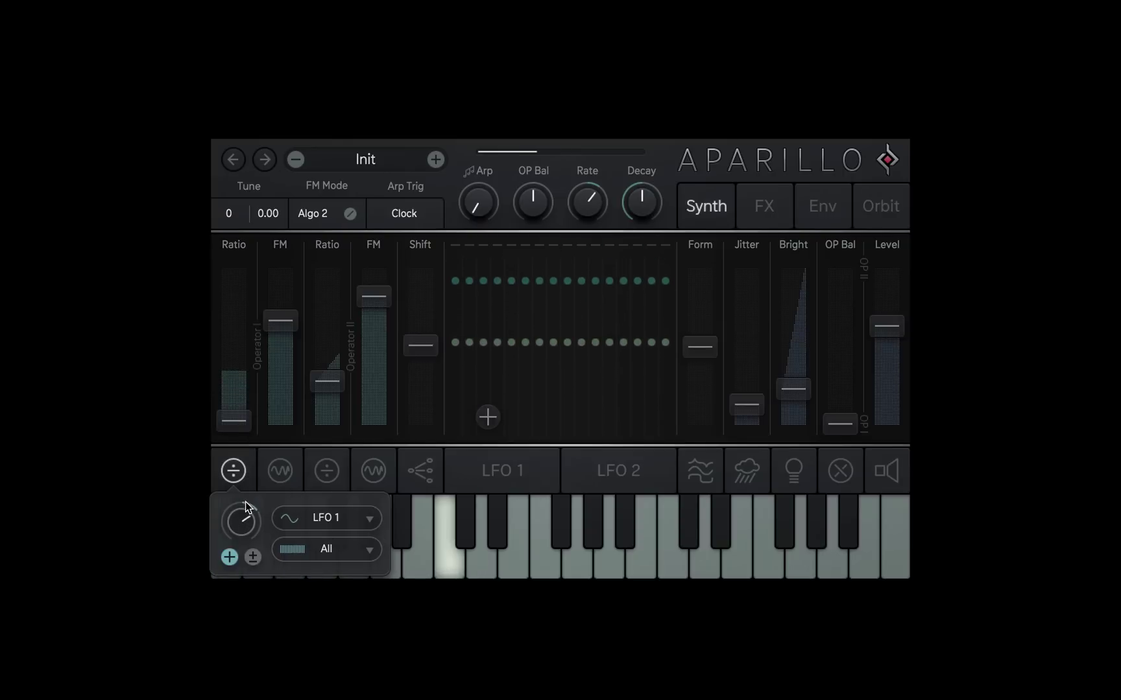
- Open the LFO 1 panel, pull both operators' FM amounts down, and return to the Synth page via FX
click(537, 476)
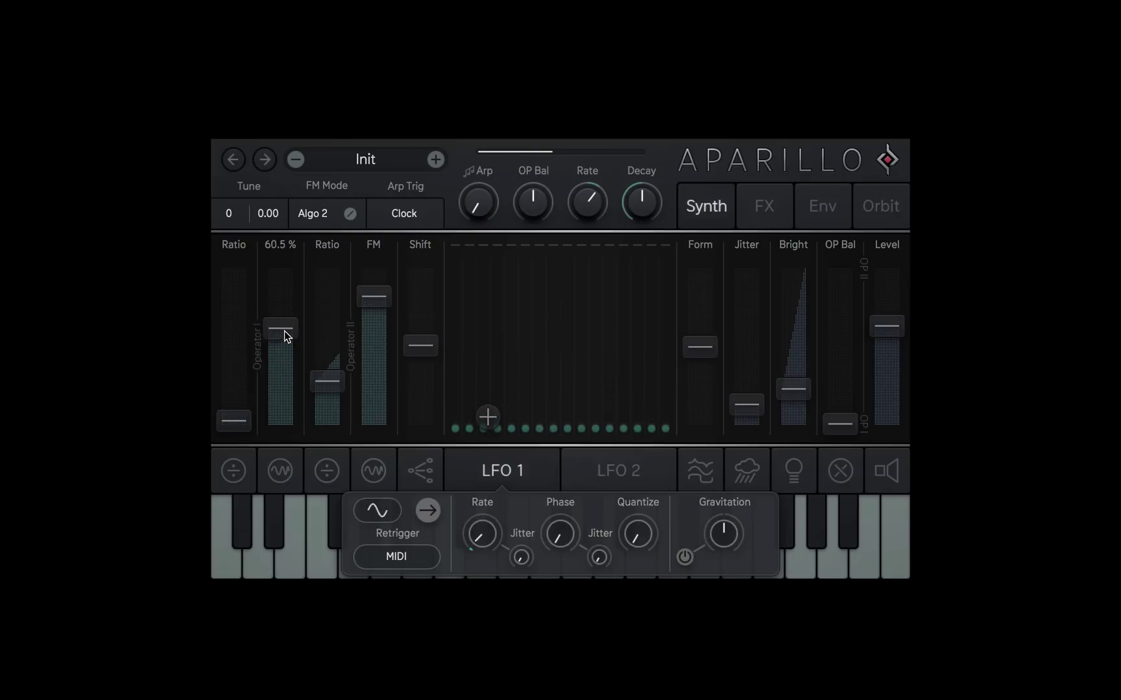
drag(283, 330, 293, 400)
click(376, 311)
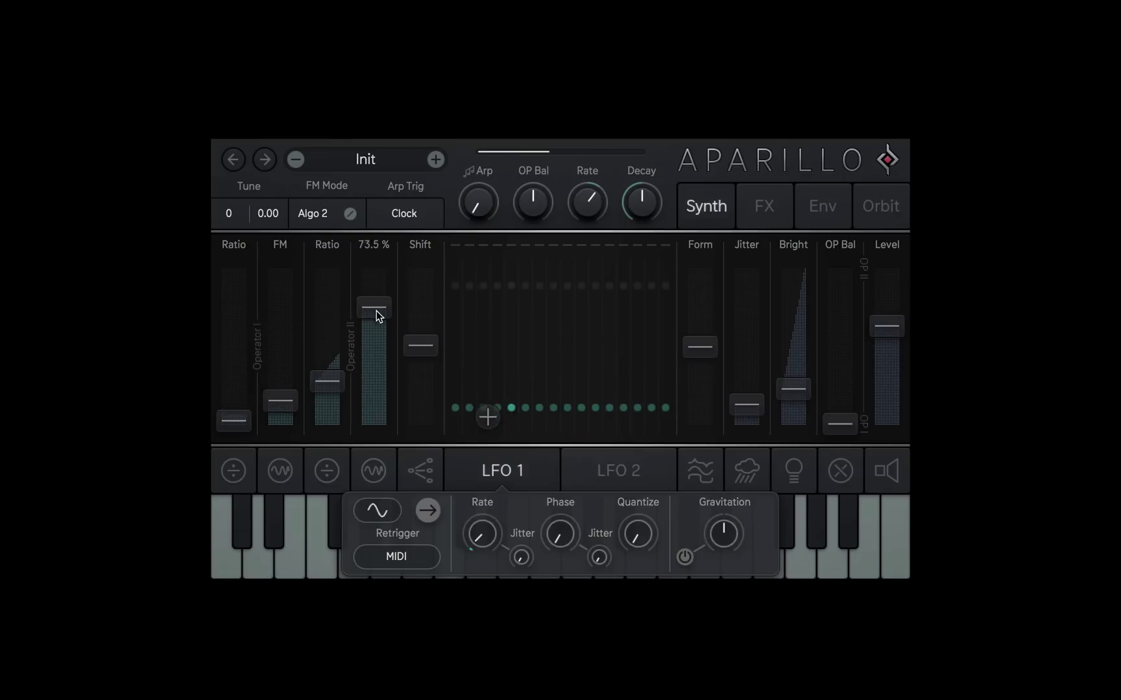
drag(376, 311, 378, 349)
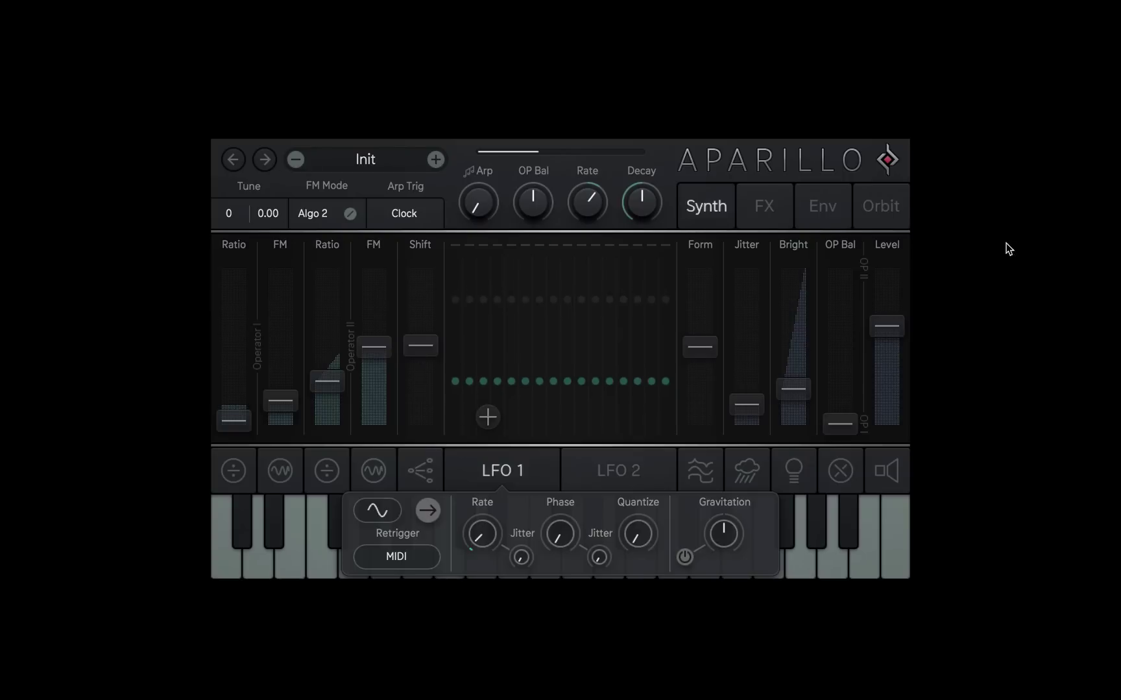
click(761, 209)
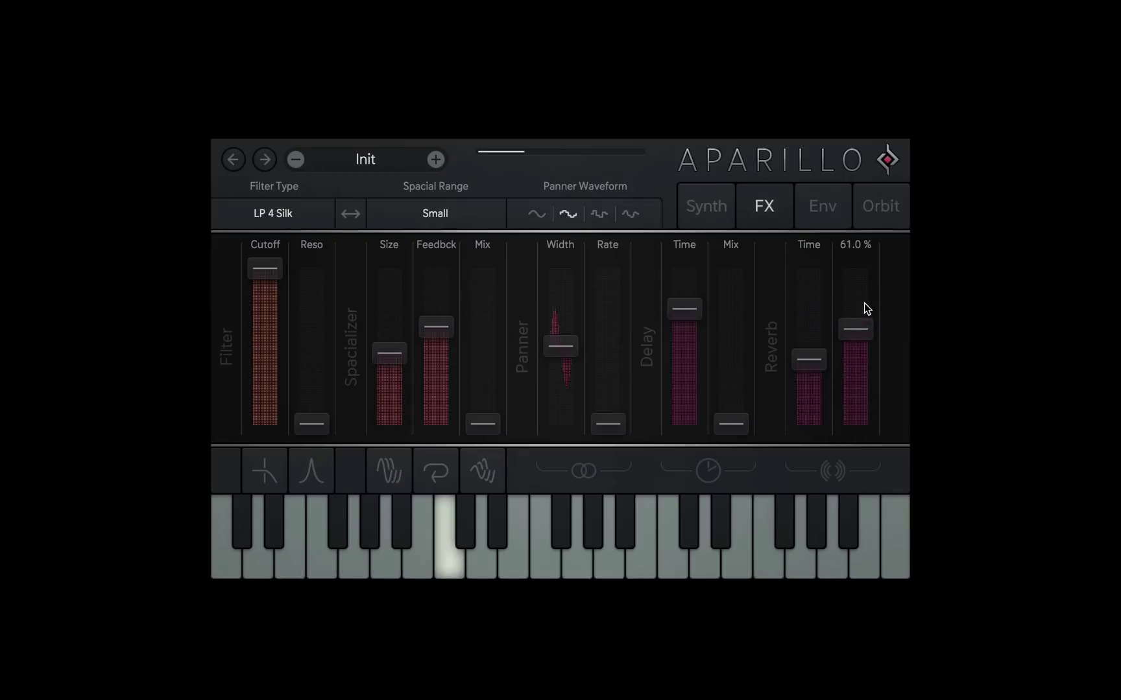
click(718, 211)
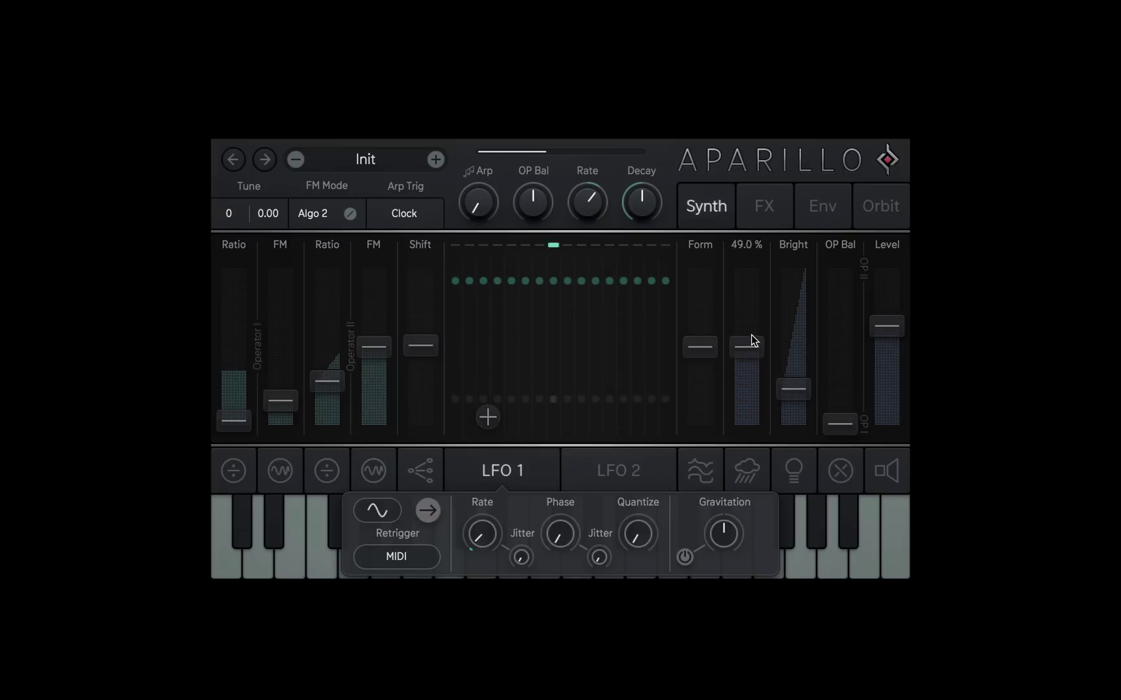